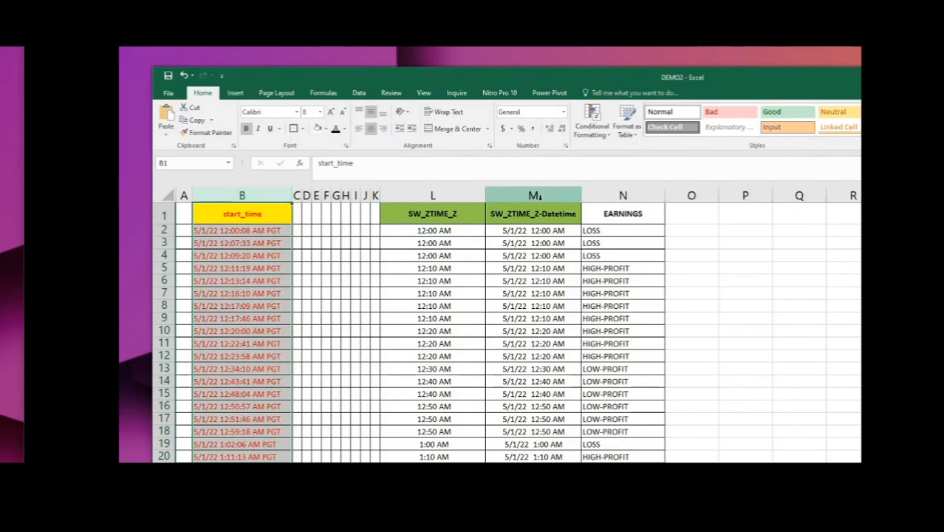
# - Change the font colour of the SW_ZTIME_Z and SW_ZTIME_Z-Datetime columns to green
pyautogui.click(475, 197)
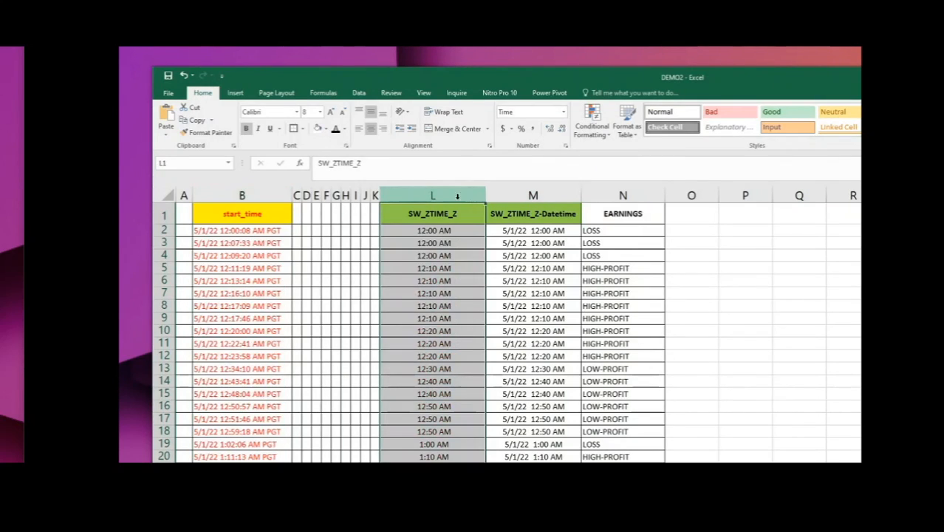
pyautogui.click(345, 129)
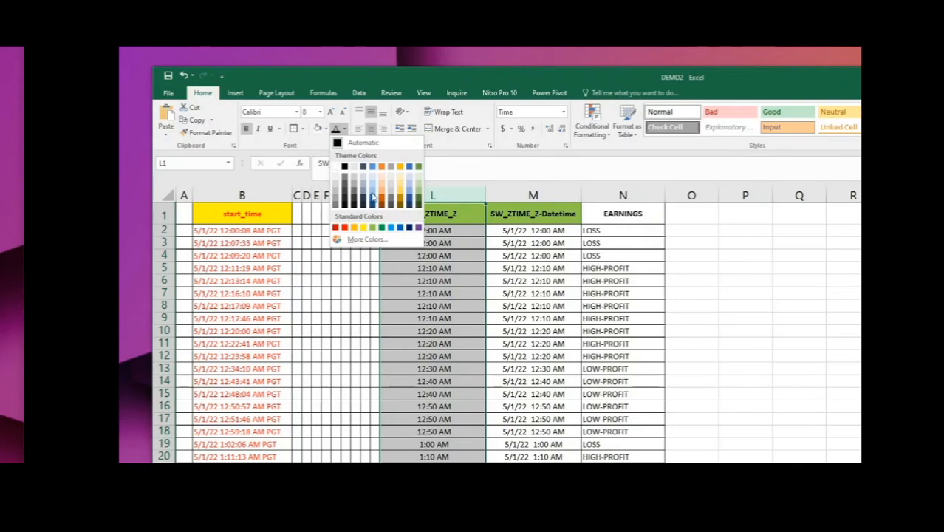
pyautogui.click(381, 229)
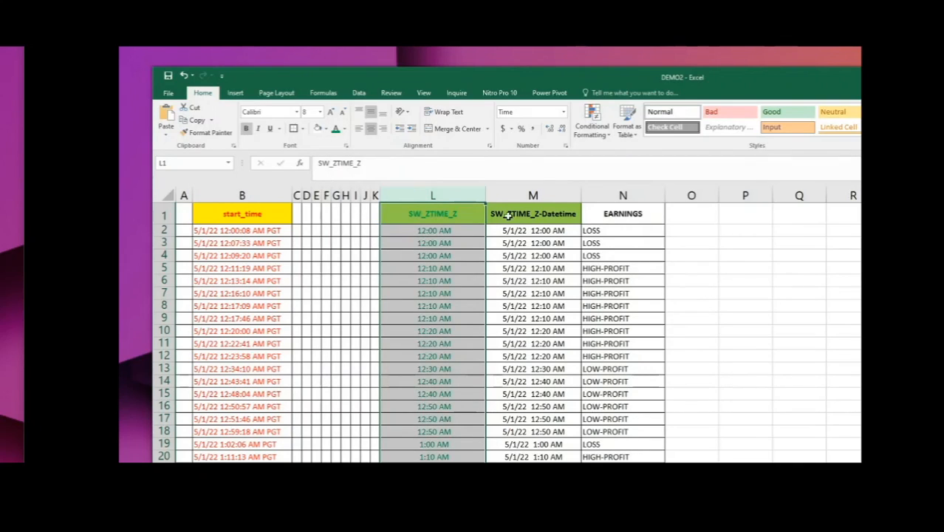
pyautogui.click(508, 196)
pyautogui.click(334, 130)
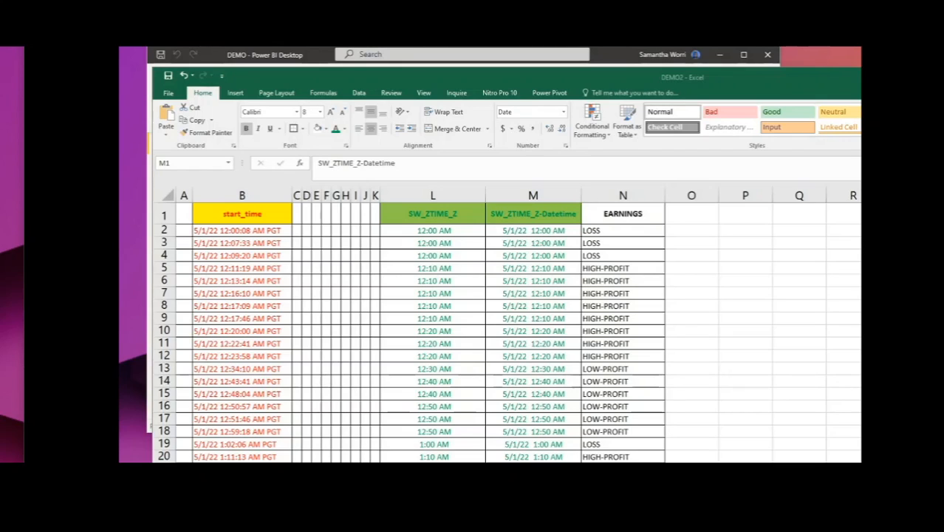
# - Switch to Power BI Desktop and inspect data points on the line chart of EARNINGS count by day
pyautogui.press('super+Down')
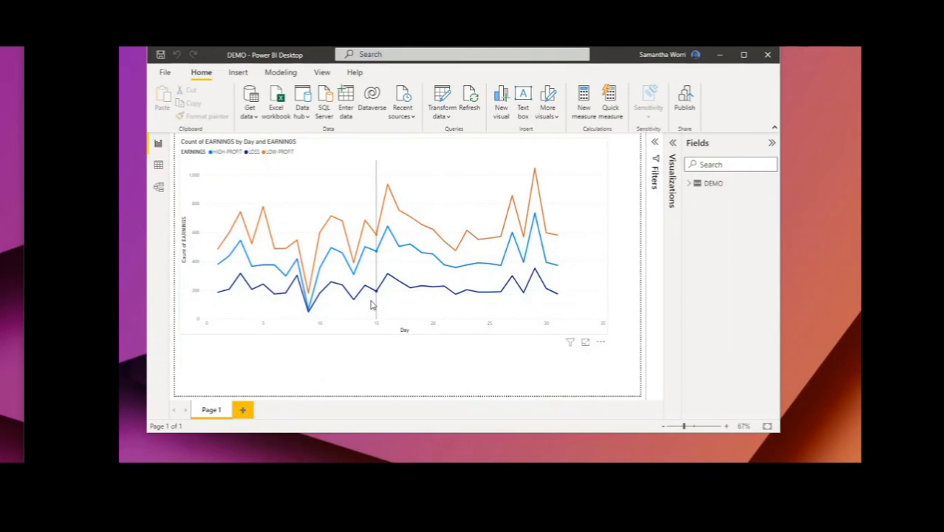
pyautogui.moveTo(372, 303)
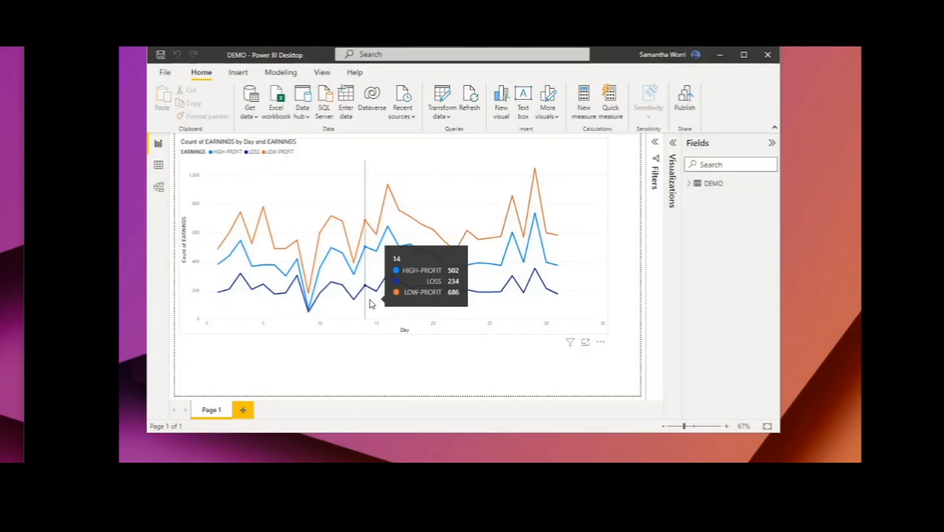
pyautogui.click(372, 303)
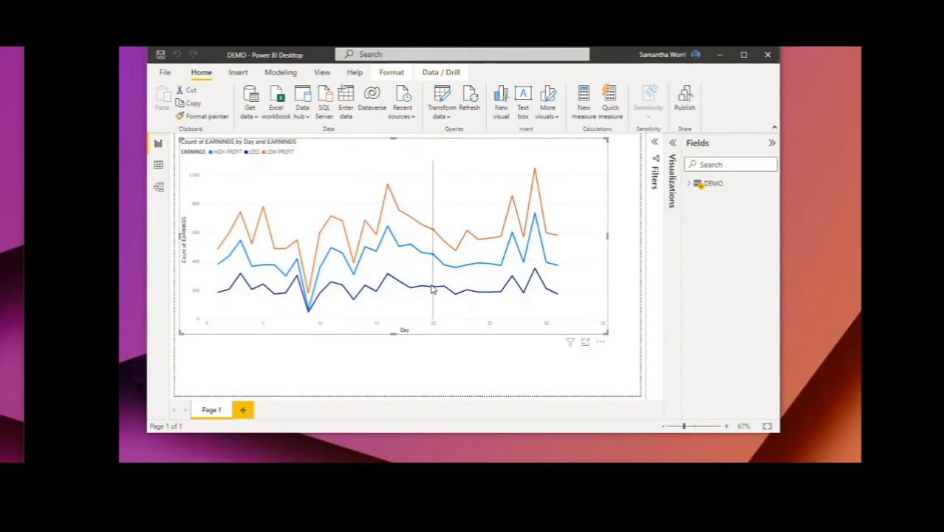
pyautogui.moveTo(516, 289)
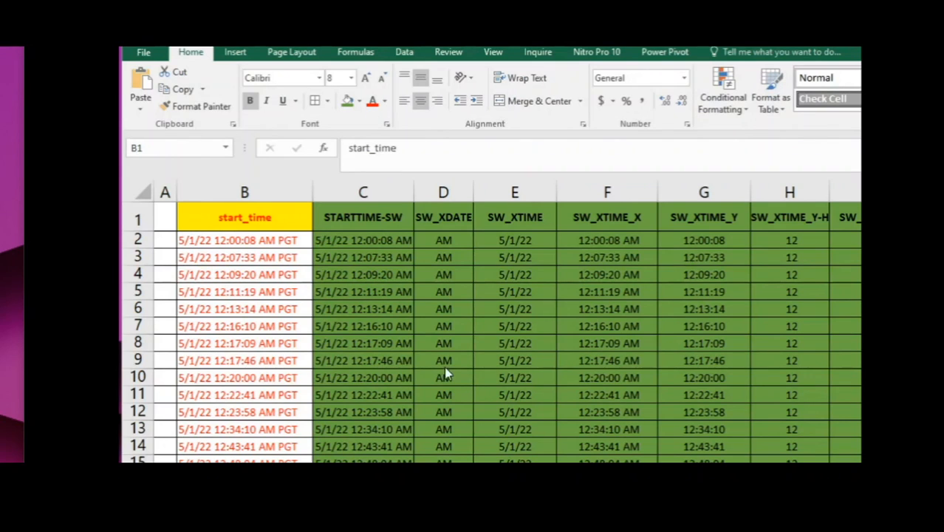
# - Review the row 2 formulas in columns C to H that split start_time into date, time, AM/PM and hour
pyautogui.click(372, 241)
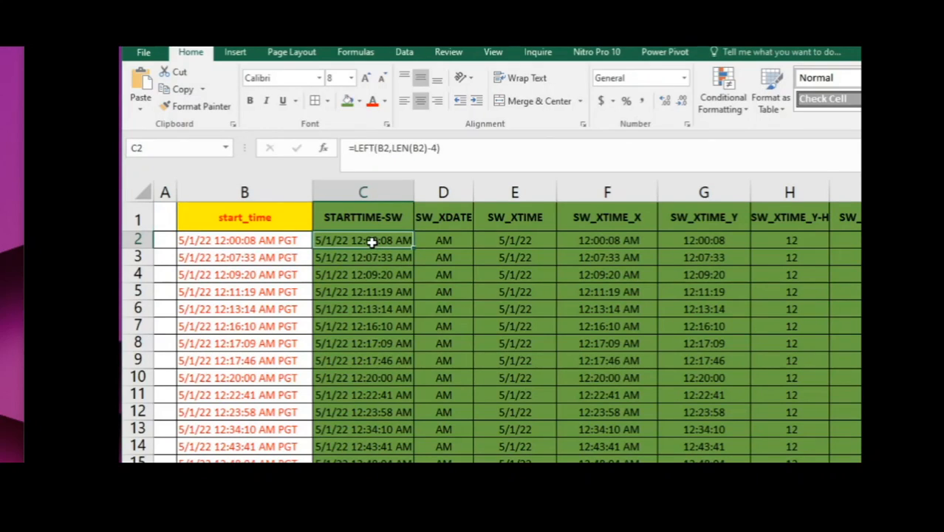
pyautogui.doubleClick(372, 241)
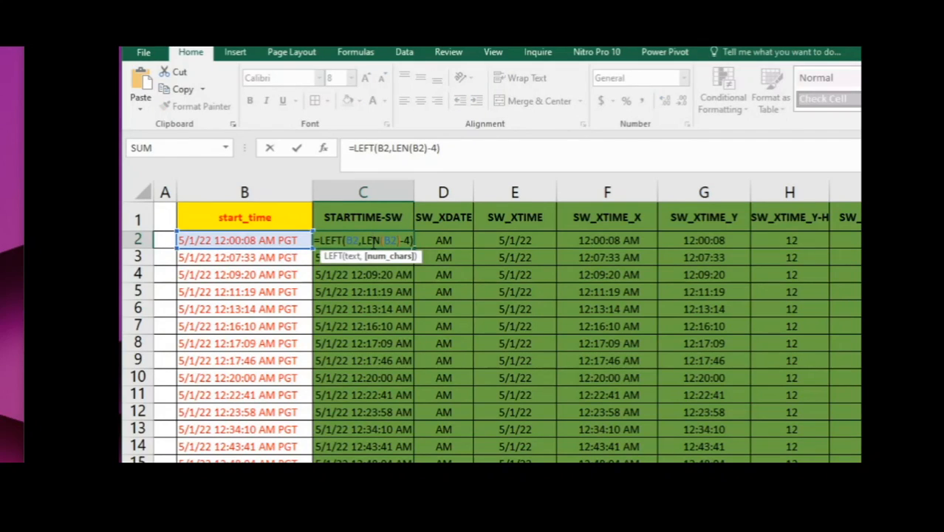
pyautogui.press('Escape')
pyautogui.click(432, 238)
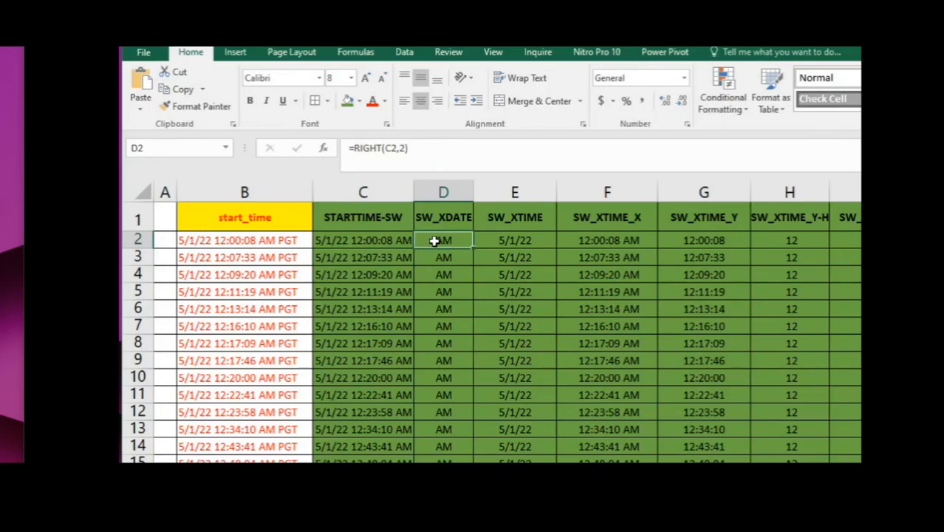
pyautogui.doubleClick(436, 241)
pyautogui.press('Return')
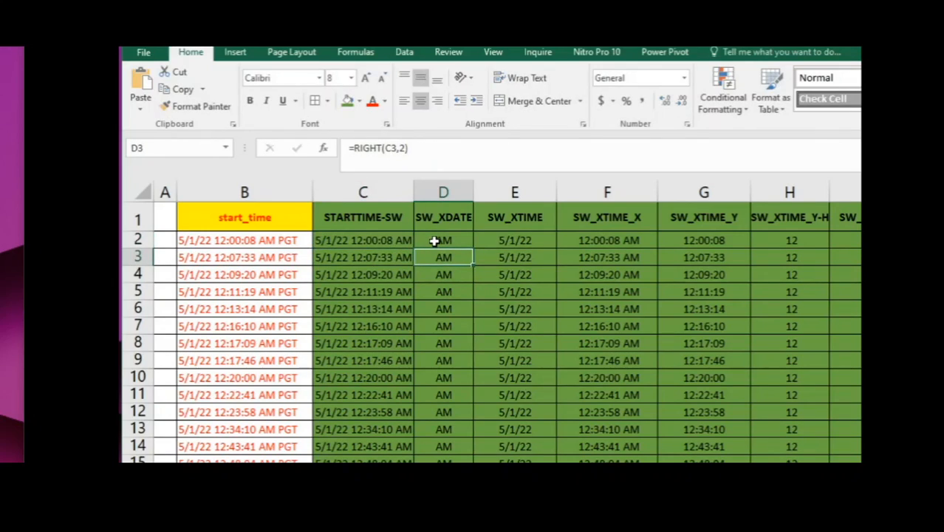
pyautogui.click(434, 240)
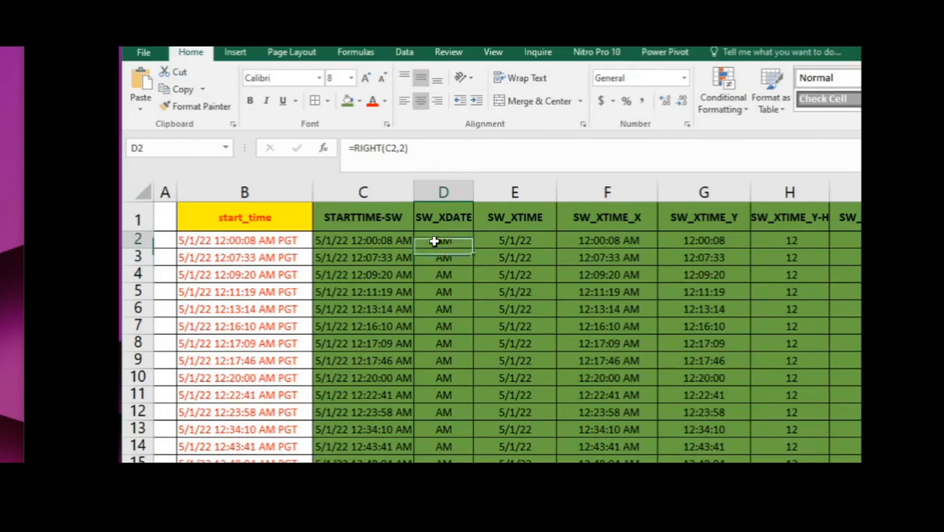
pyautogui.click(515, 241)
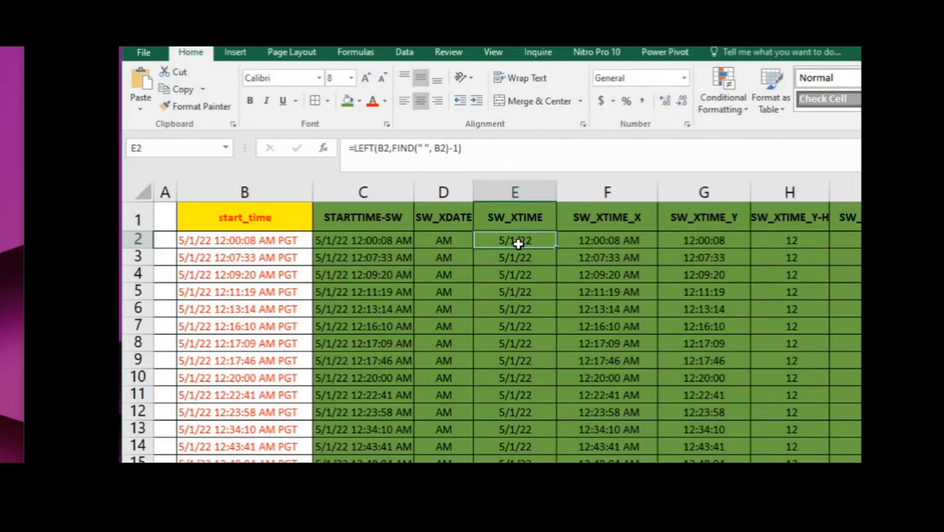
pyautogui.click(576, 241)
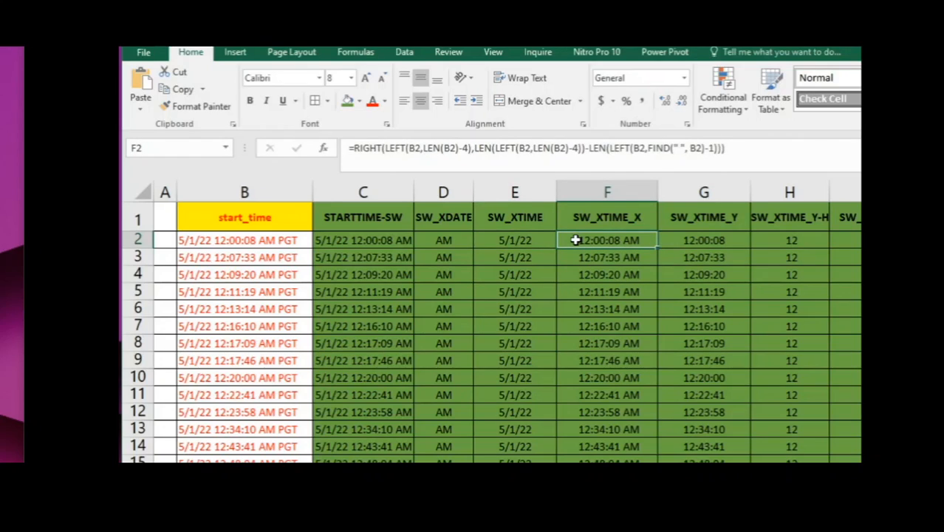
pyautogui.click(707, 238)
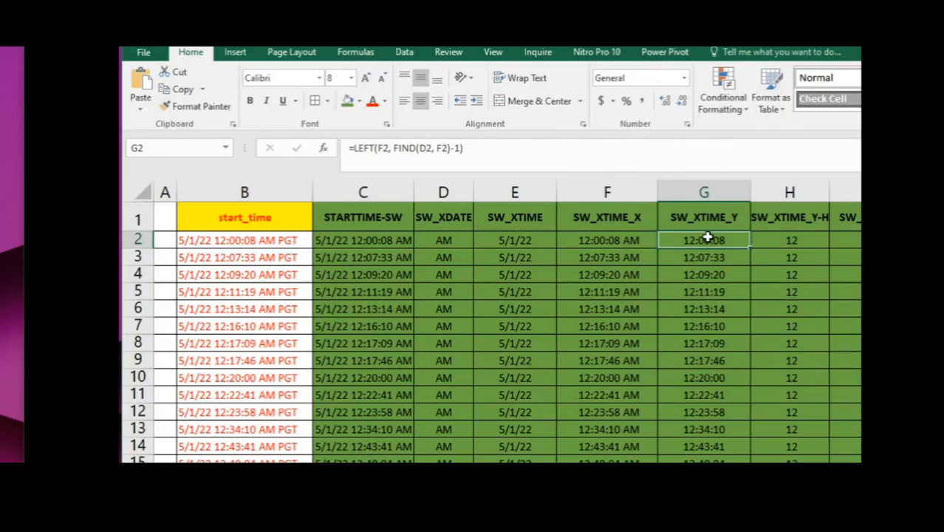
pyautogui.click(774, 239)
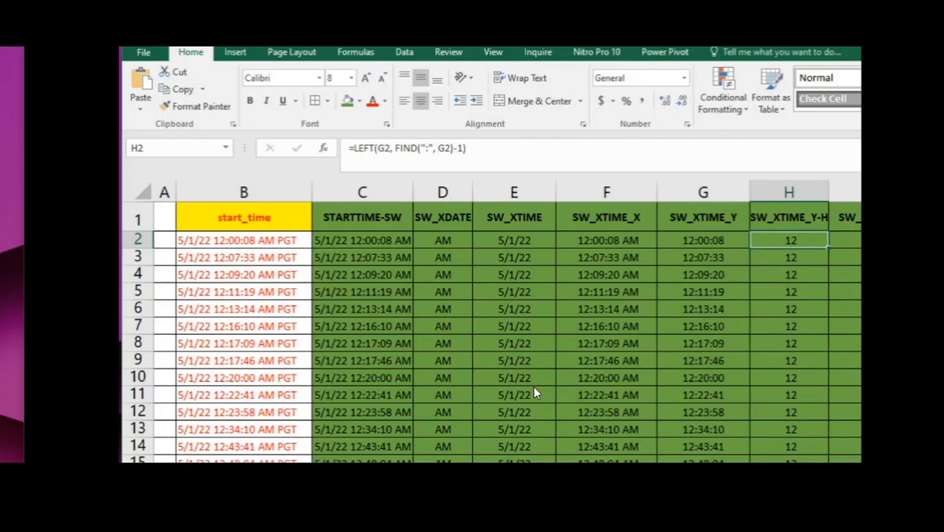
# - Review the row 2 formulas in columns I to M that extract and floor the minutes and rebuild the time and datetime
pyautogui.hscroll(1, 534, 388)
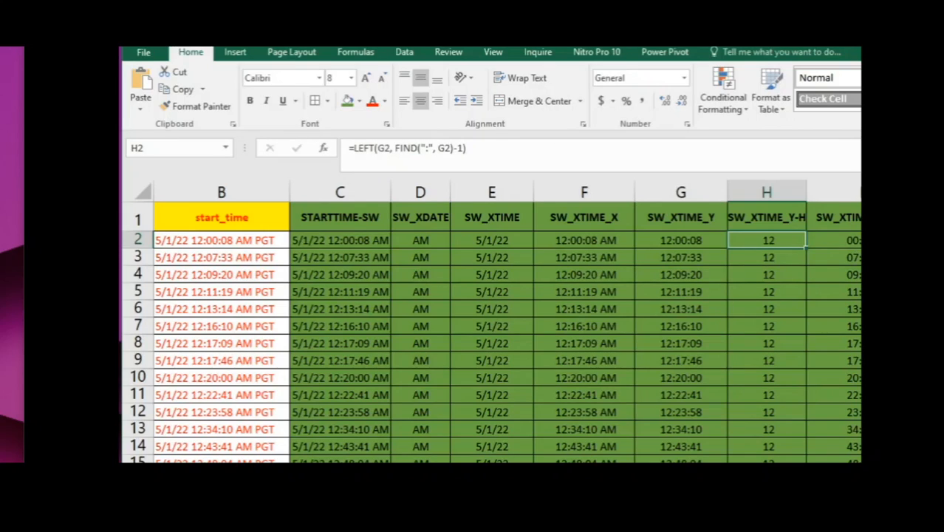
pyautogui.hscroll(4, 507, 322)
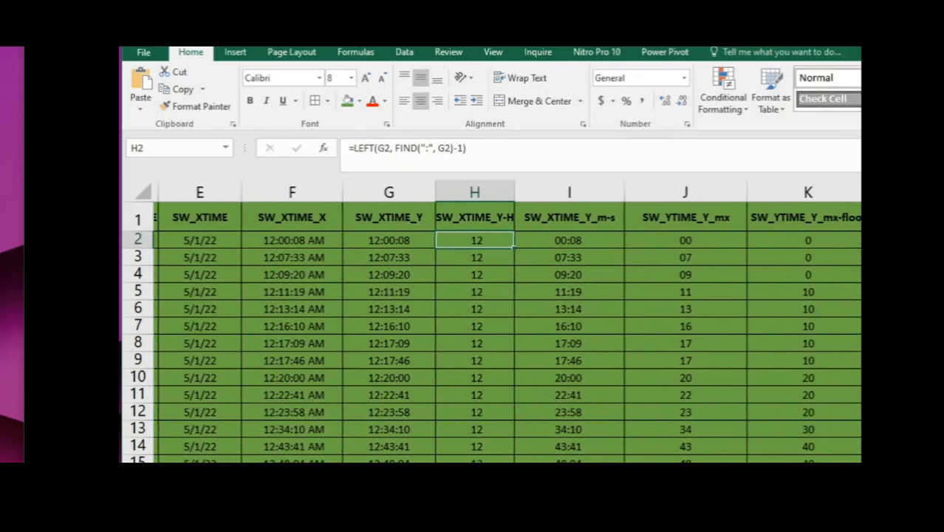
pyautogui.hscroll(1, 507, 322)
pyautogui.hscroll(1, 507, 322)
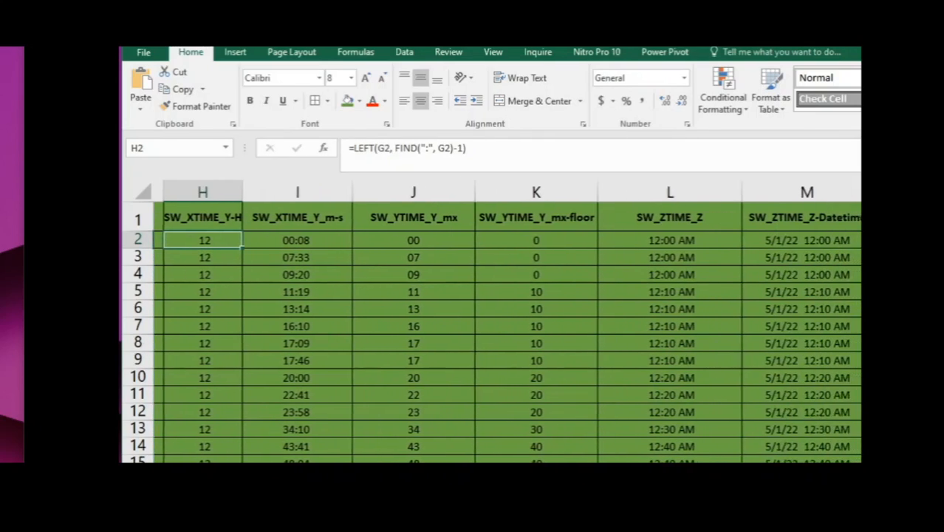
pyautogui.click(275, 242)
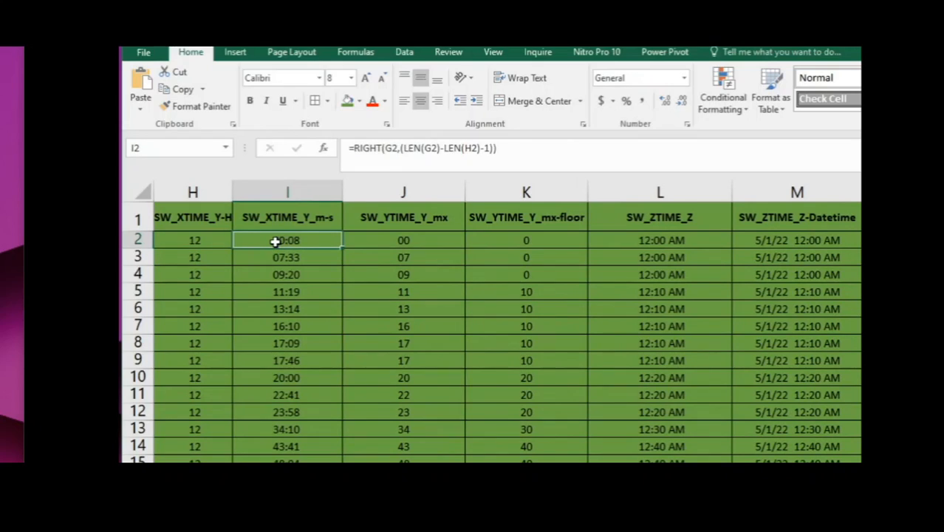
pyautogui.click(384, 239)
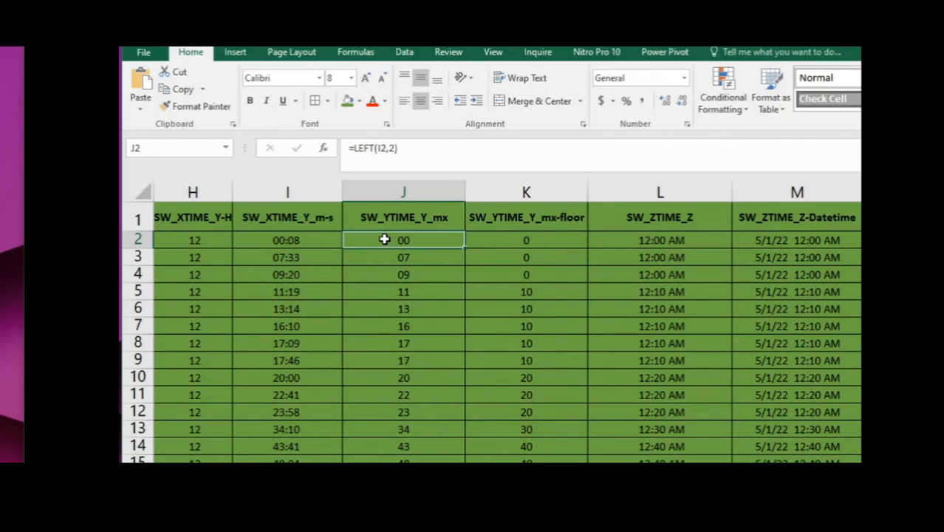
pyautogui.click(484, 234)
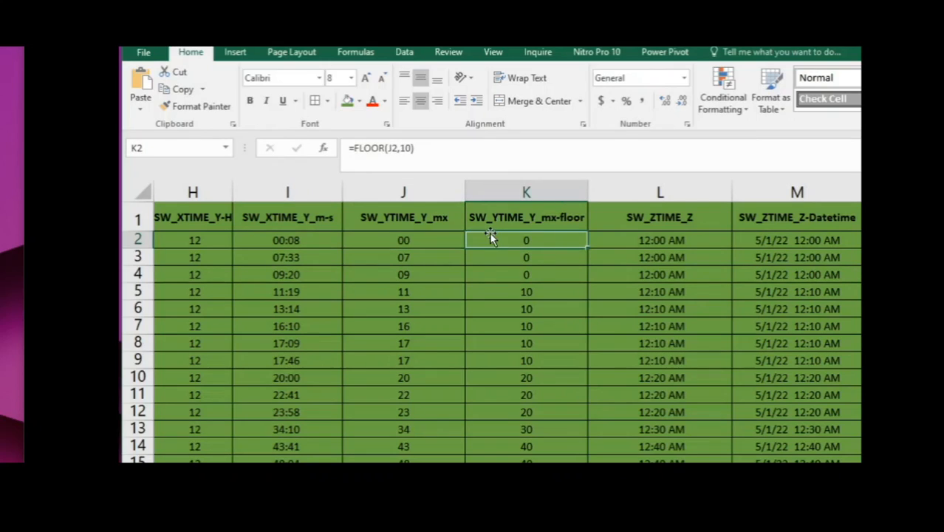
pyautogui.click(634, 242)
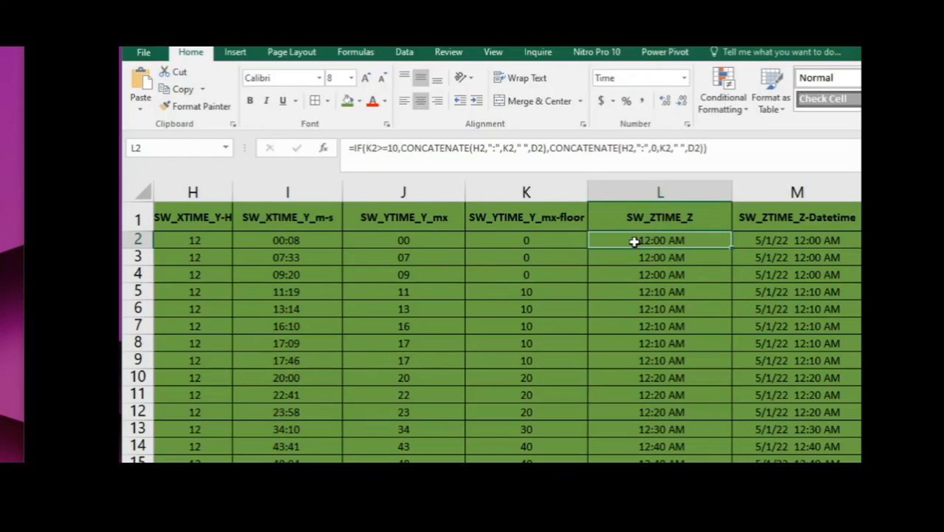
pyautogui.click(769, 239)
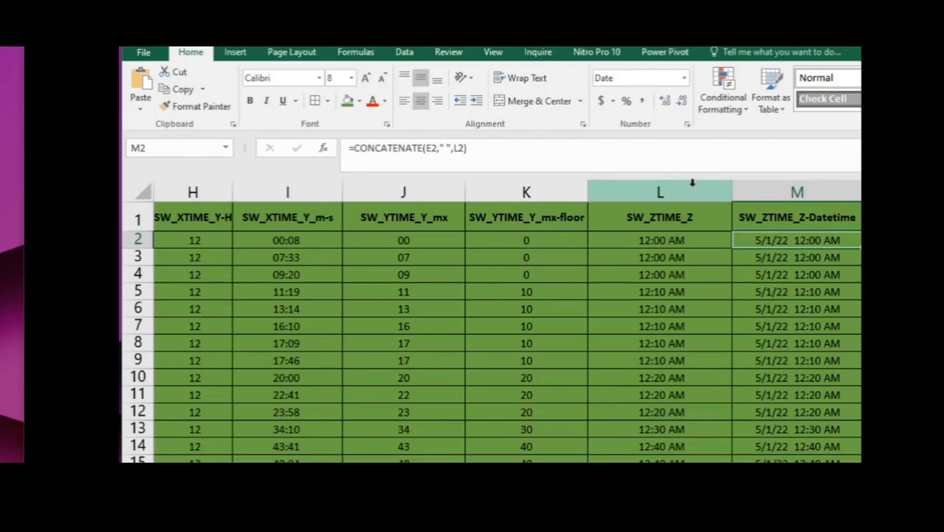
# - Fill the helper columns C through K with white
pyautogui.click(530, 185)
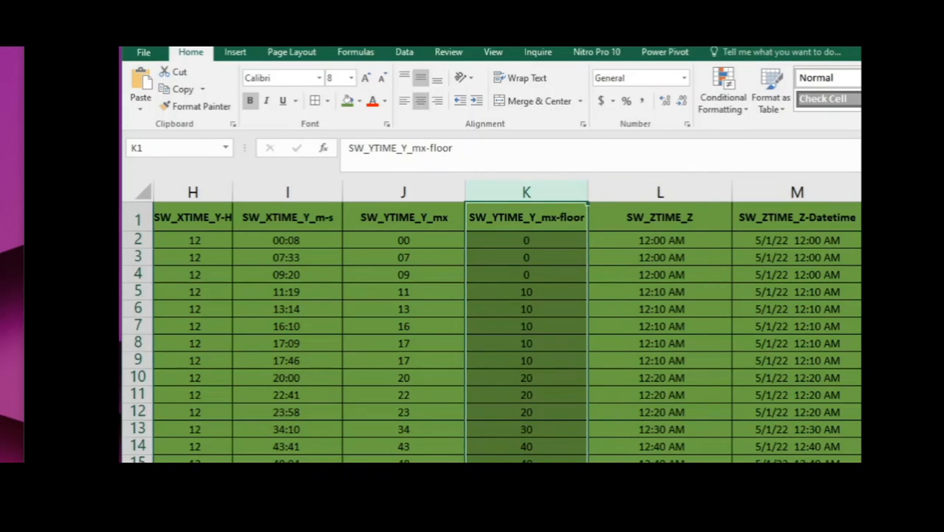
pyautogui.hscroll(-5, 507, 322)
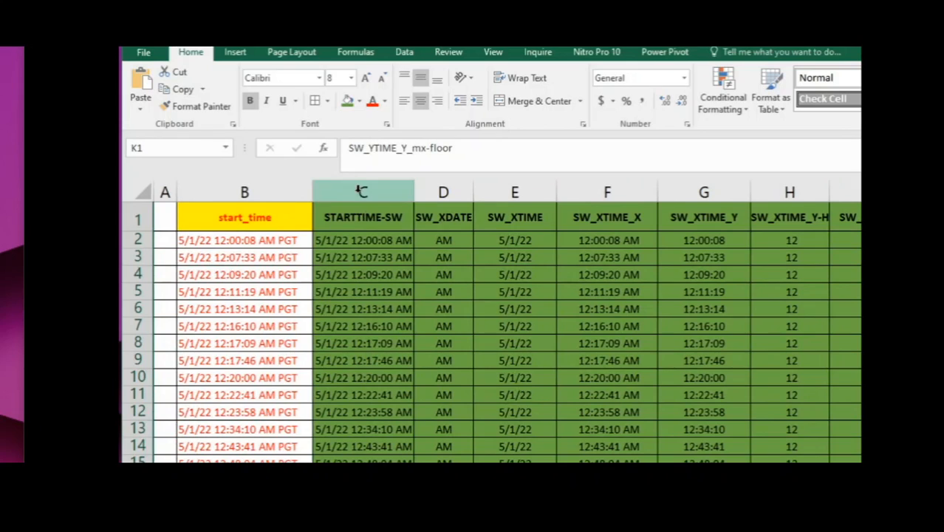
pyautogui.keyDown('shift'); pyautogui.click(362, 192); pyautogui.keyUp('shift')
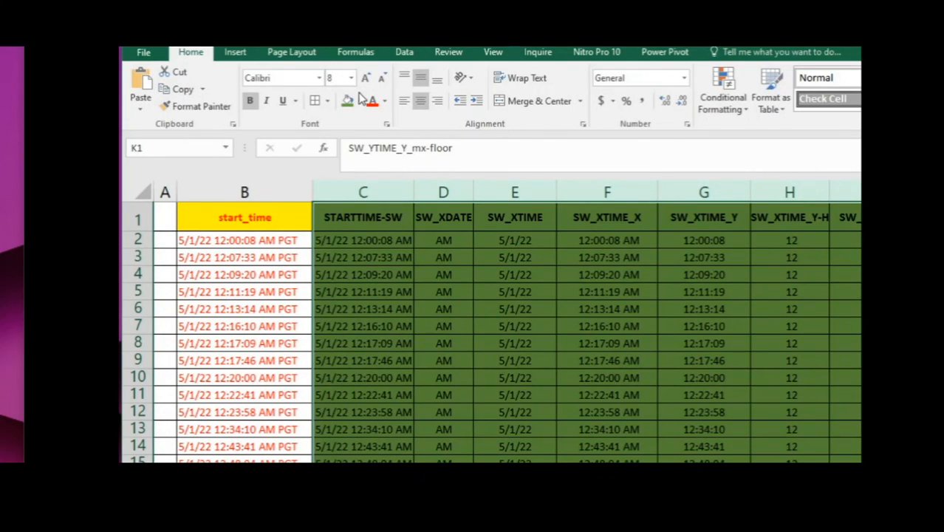
pyautogui.click(359, 101)
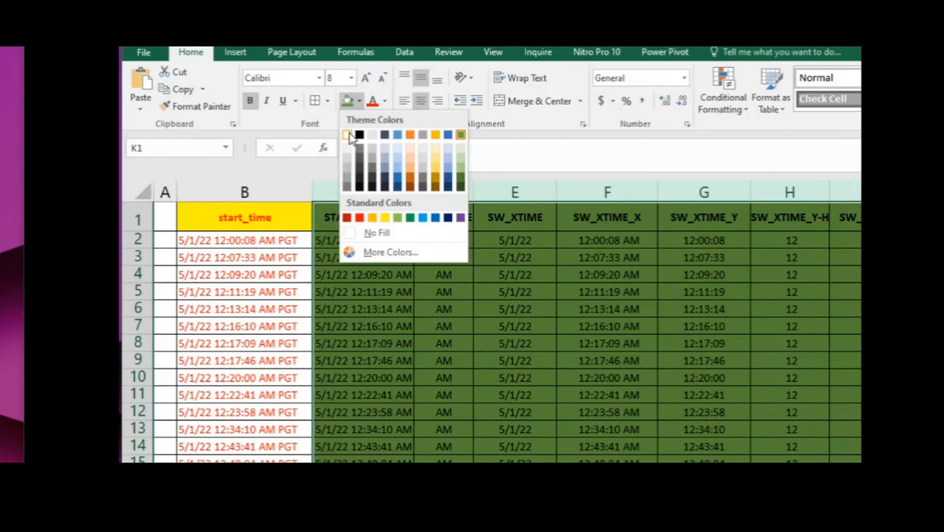
pyautogui.click(349, 138)
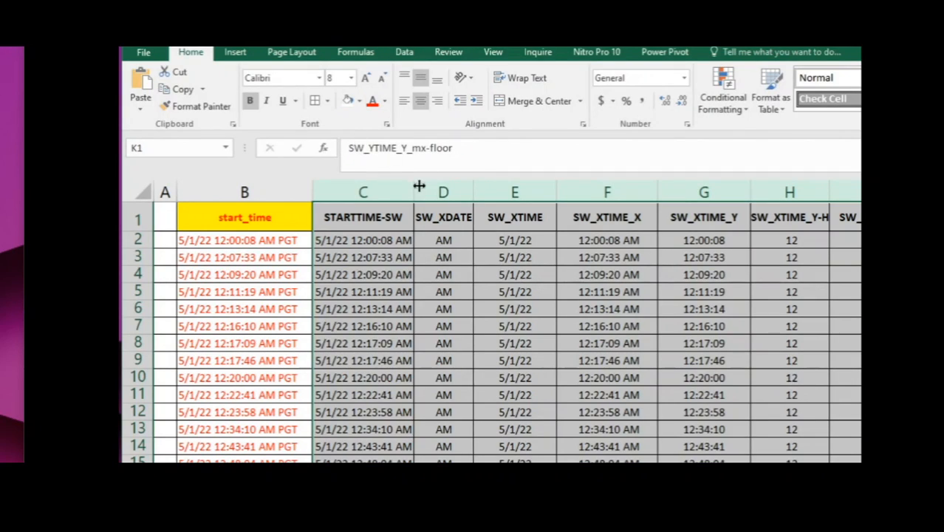
# - Set the font colour of helper columns C through K to white and shrink them all to a very narrow width
pyautogui.click(384, 102)
pyautogui.click(374, 151)
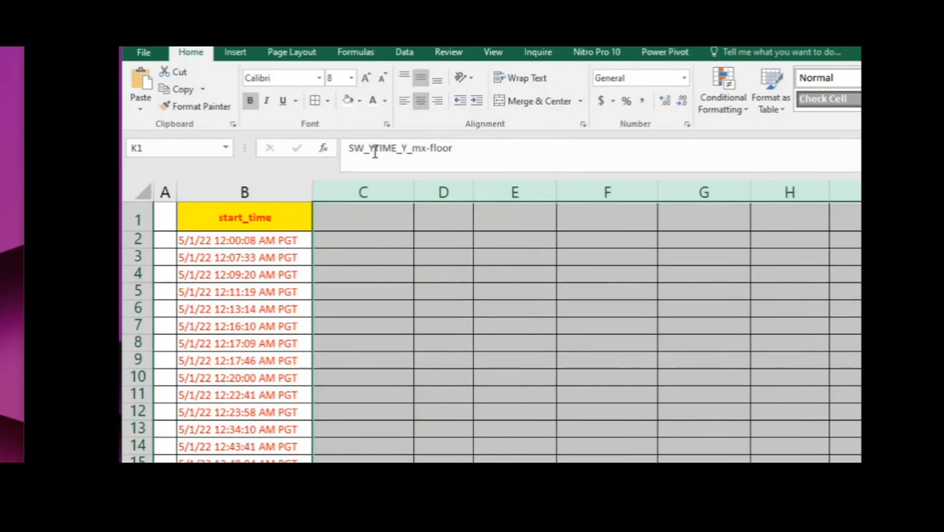
pyautogui.moveTo(414, 194); pyautogui.dragTo(325, 191)
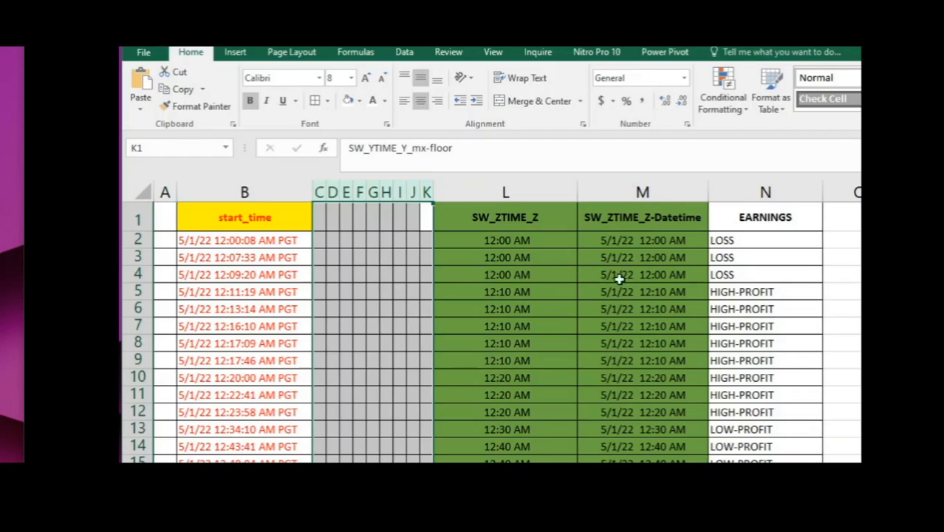
# - Review the SW_ZTIME_Z formula in L2 and the SW_ZTIME_Z-Datetime formula in M2
pyautogui.click(560, 256)
pyautogui.click(531, 216)
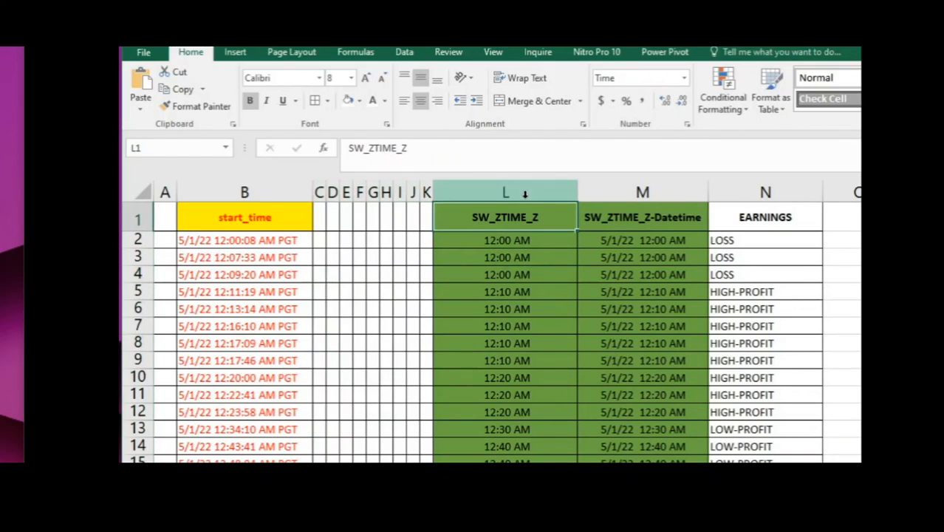
pyautogui.click(530, 240)
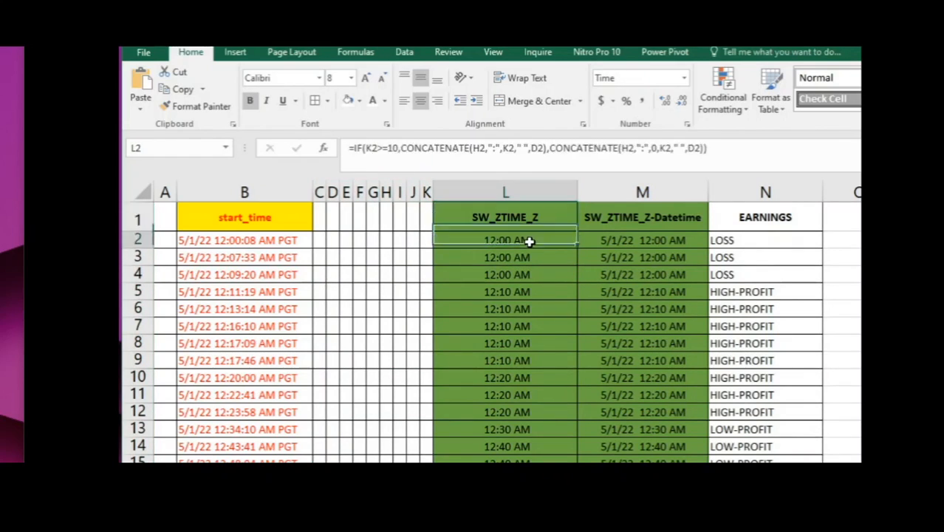
pyautogui.click(618, 240)
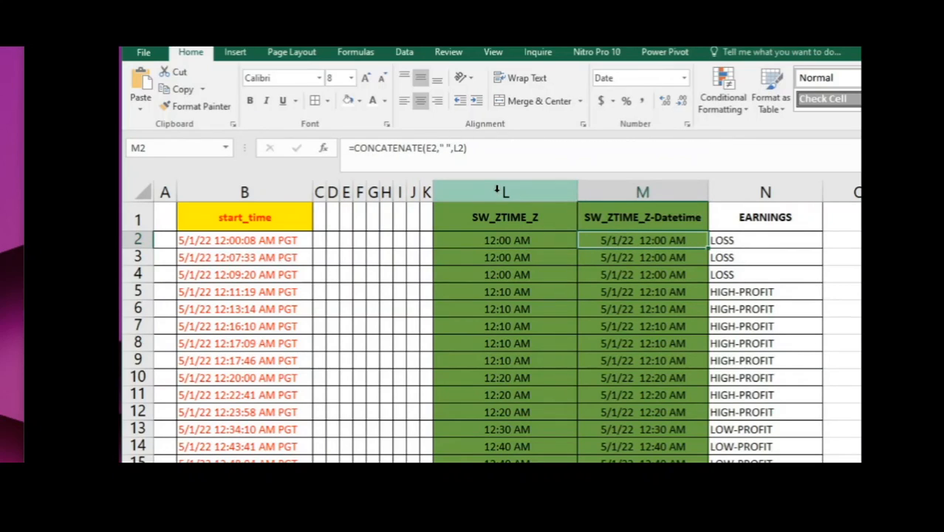
# - Fill the SW_ZTIME_Z column L with white and its header cell L1 with the standard light green
pyautogui.click(497, 191)
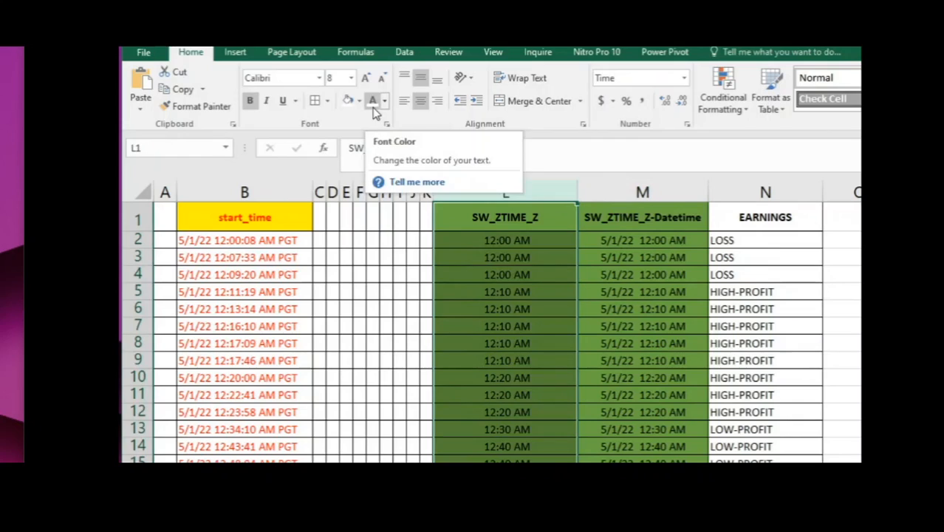
pyautogui.click(348, 101)
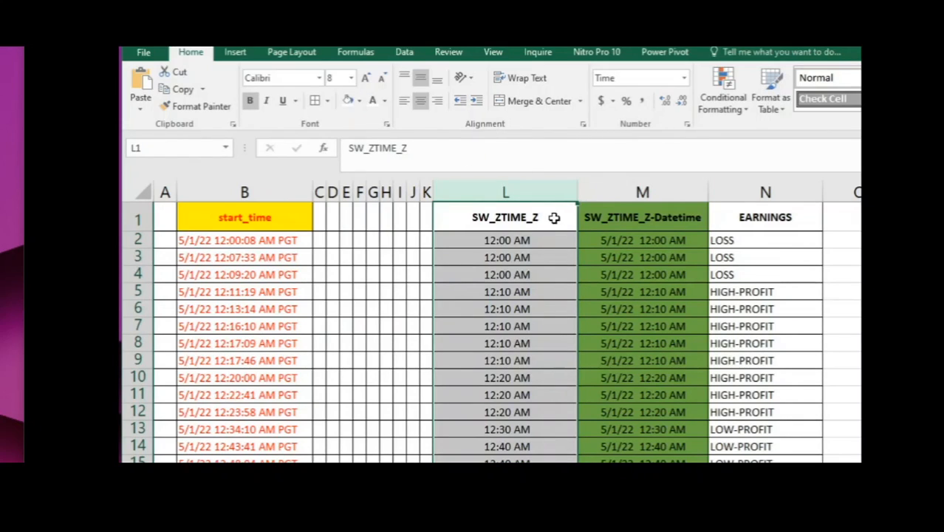
pyautogui.click(359, 100)
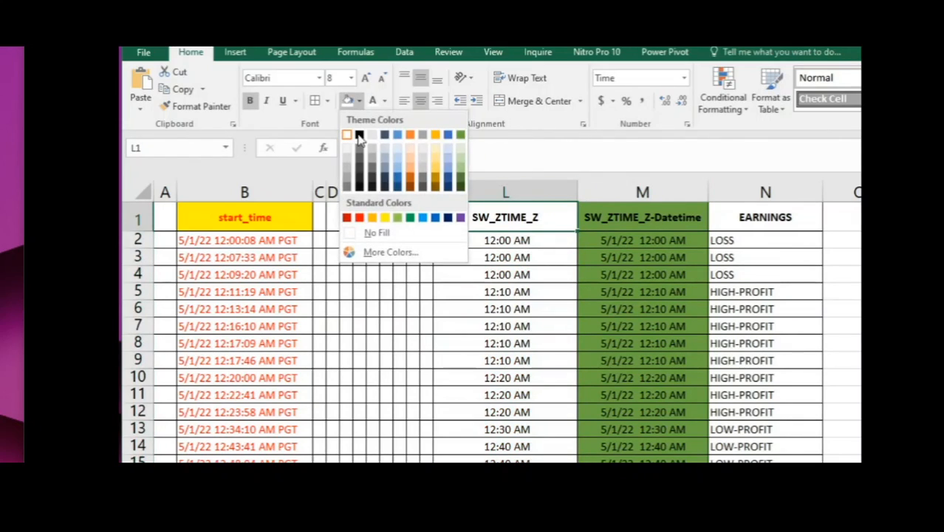
pyautogui.click(397, 217)
# - Fill the SW_ZTIME_Z-Datetime column M with white and its header cell M1 with the standard light green
pyautogui.click(607, 192)
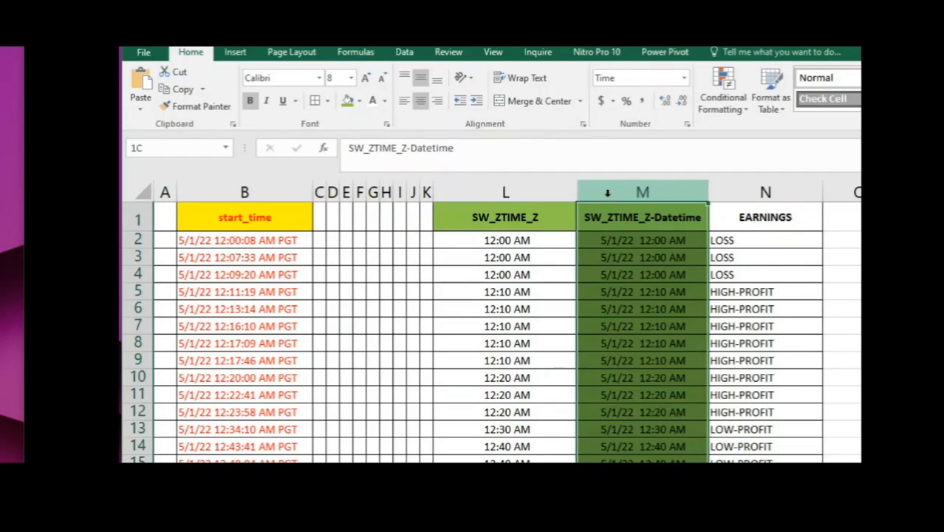
pyautogui.click(359, 101)
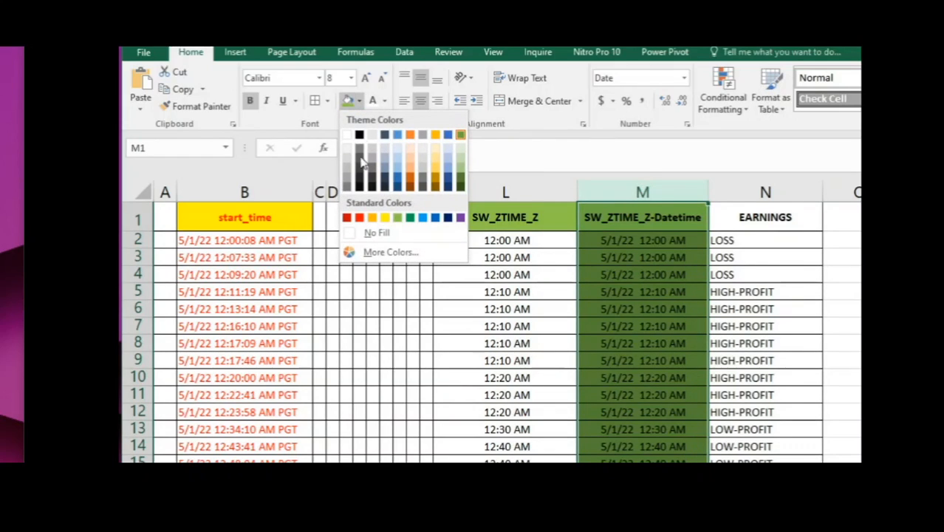
pyautogui.click(348, 136)
pyautogui.click(609, 218)
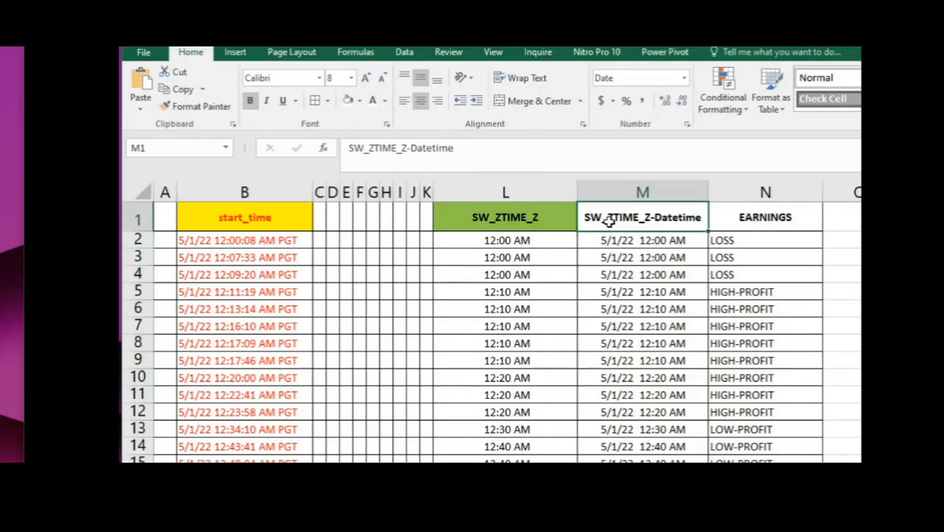
pyautogui.click(359, 100)
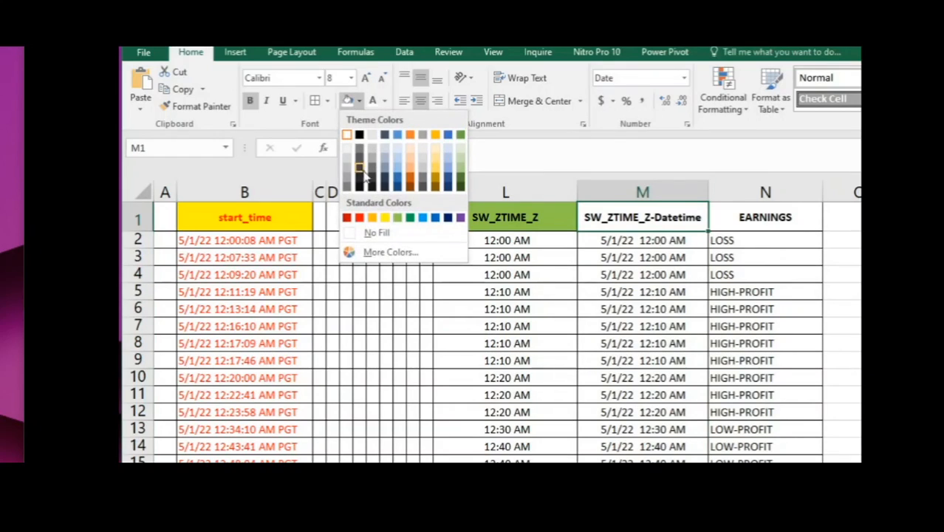
pyautogui.click(397, 219)
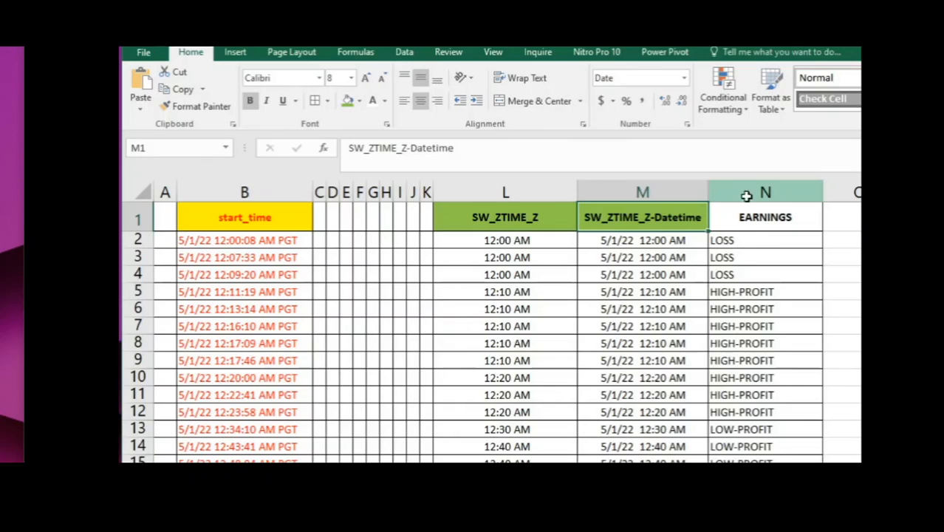
pyautogui.click(746, 192)
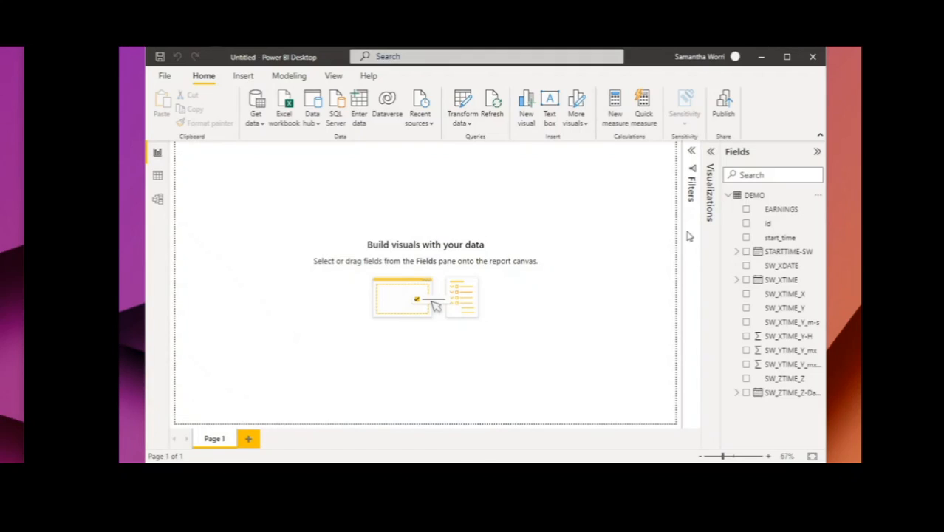
# - Switch to Power BI Desktop, widen the Fields pane and set the date time format of SW_ZTIME_Z to *1:30 PM (Short Time)
pyautogui.moveTo(721, 232); pyautogui.dragTo(688, 242)
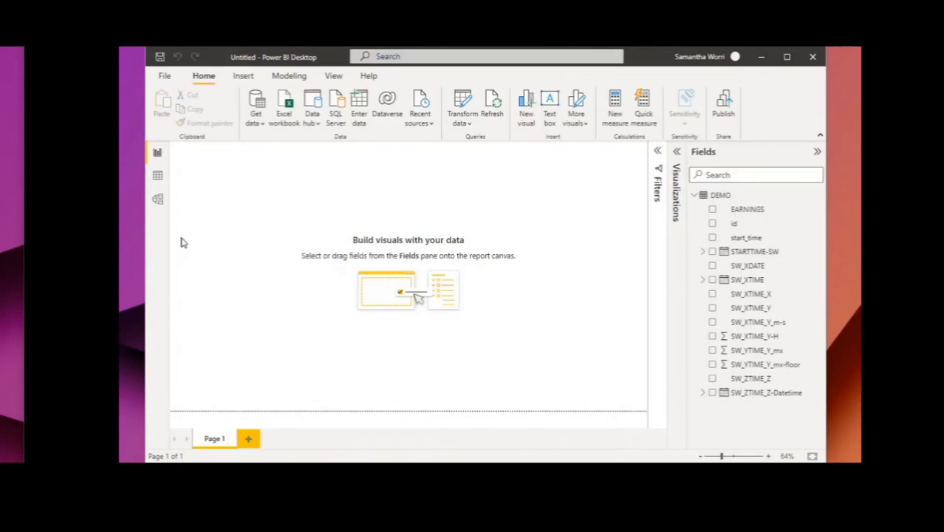
pyautogui.click(157, 199)
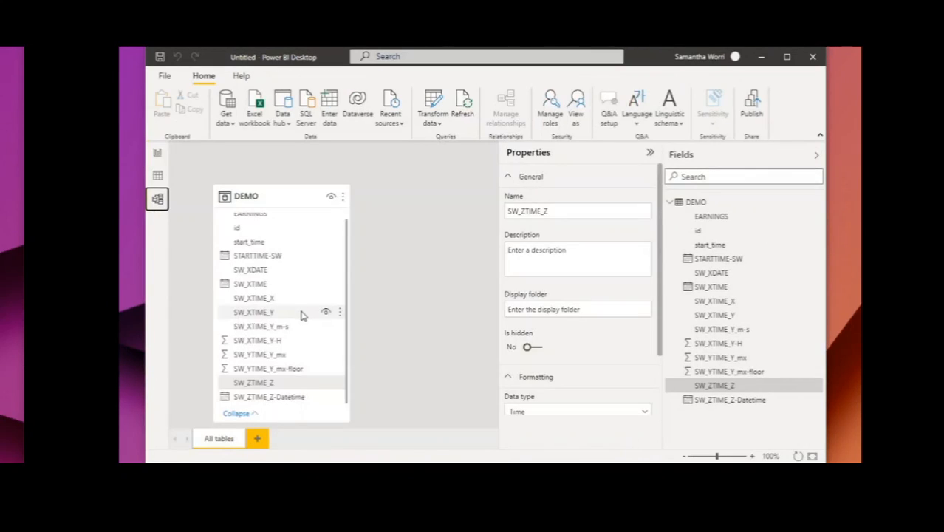
pyautogui.click(273, 386)
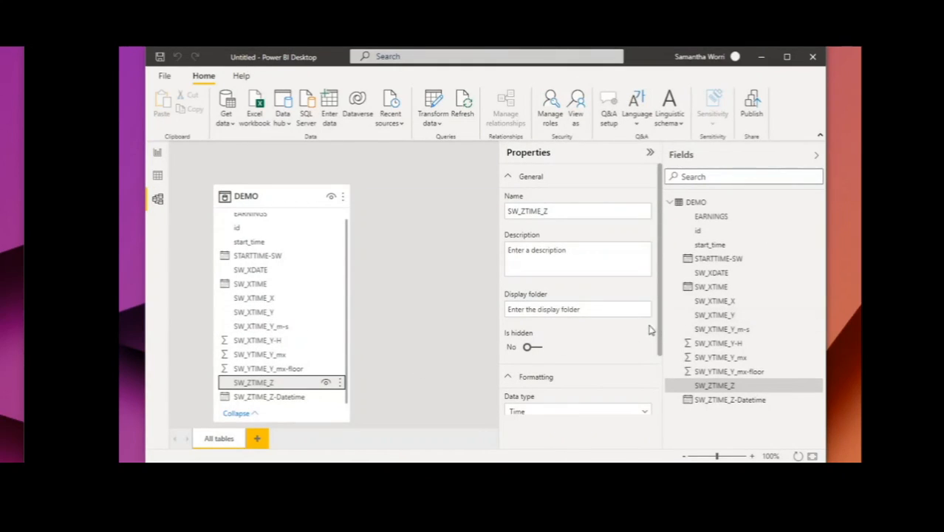
pyautogui.moveTo(662, 328); pyautogui.dragTo(666, 422)
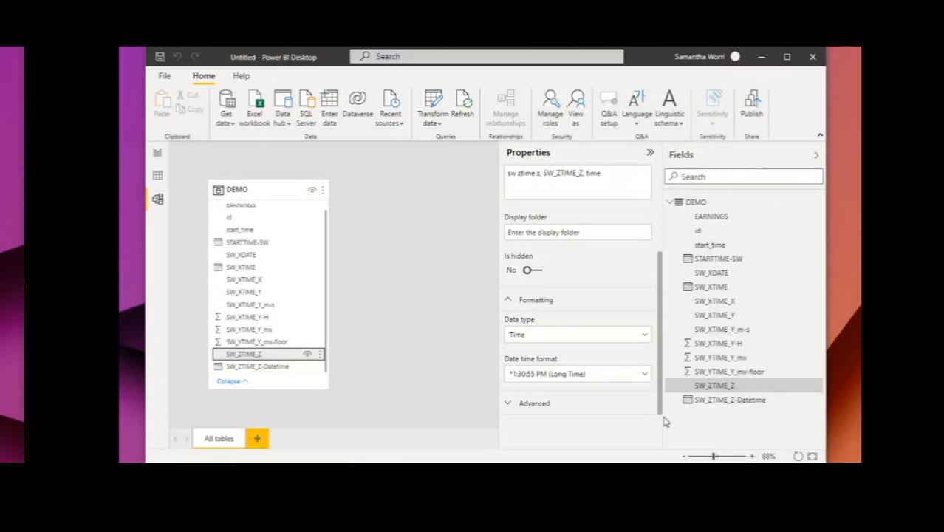
pyautogui.click(602, 378)
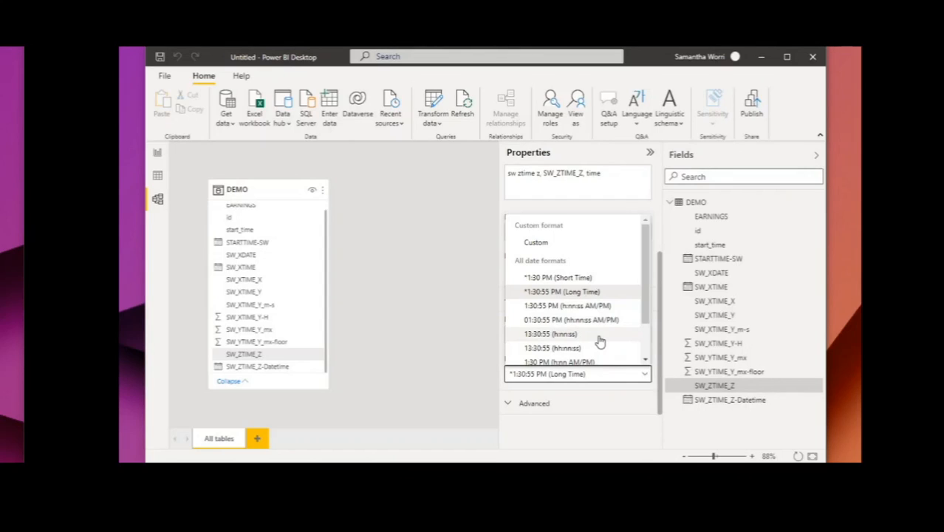
pyautogui.click(580, 279)
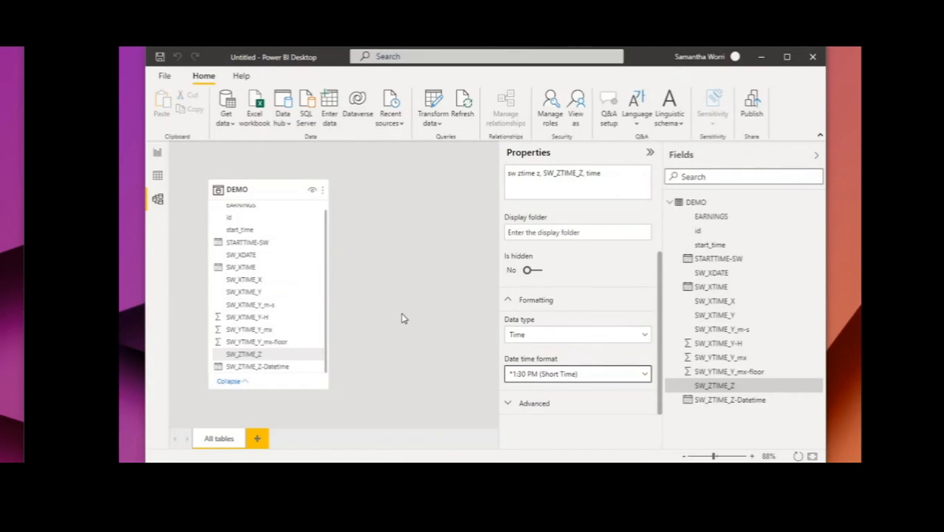
# - Set the date time format of the SW_ZTIME_Z-Datetime field to 3/14/01 1:30 PM (m/d/yy h:nn AM/PM)
pyautogui.click(263, 367)
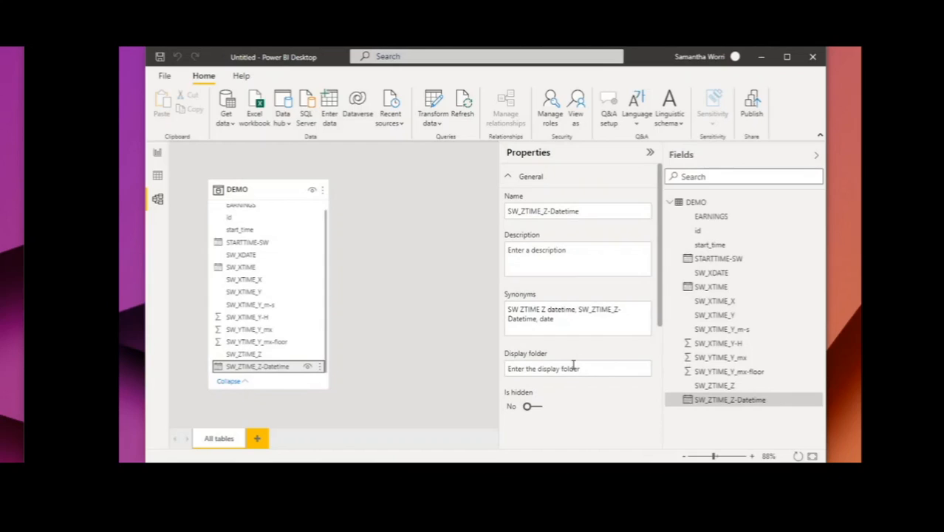
pyautogui.scroll(-3, 569, 376)
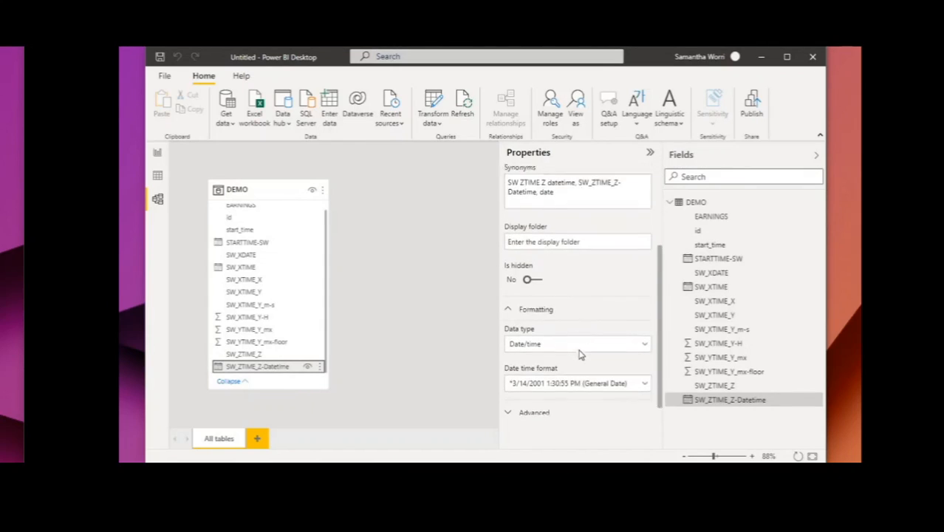
pyautogui.click(569, 376)
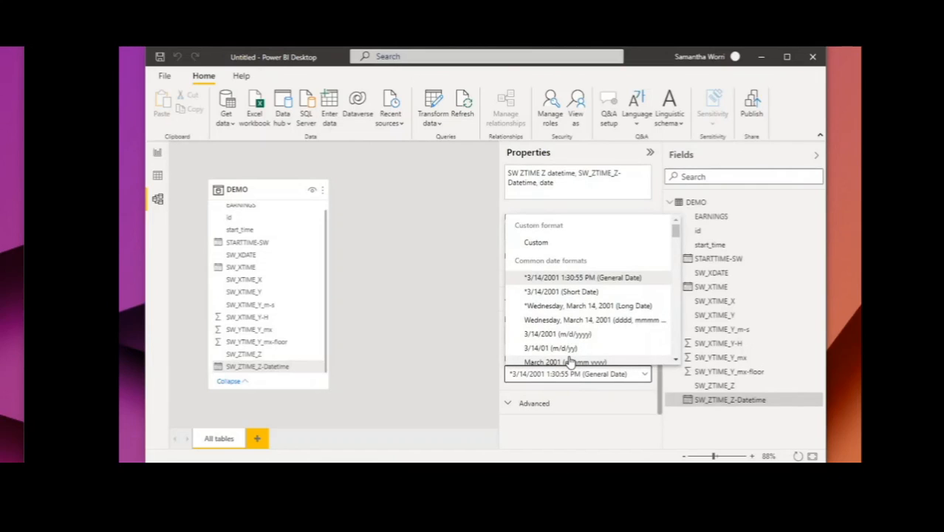
pyautogui.scroll(-3, 569, 360)
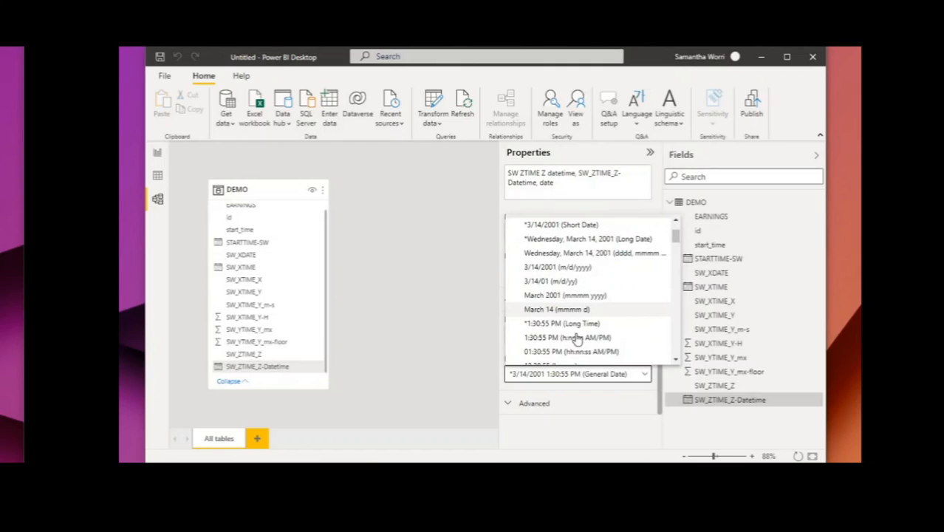
pyautogui.scroll(-6, 579, 338)
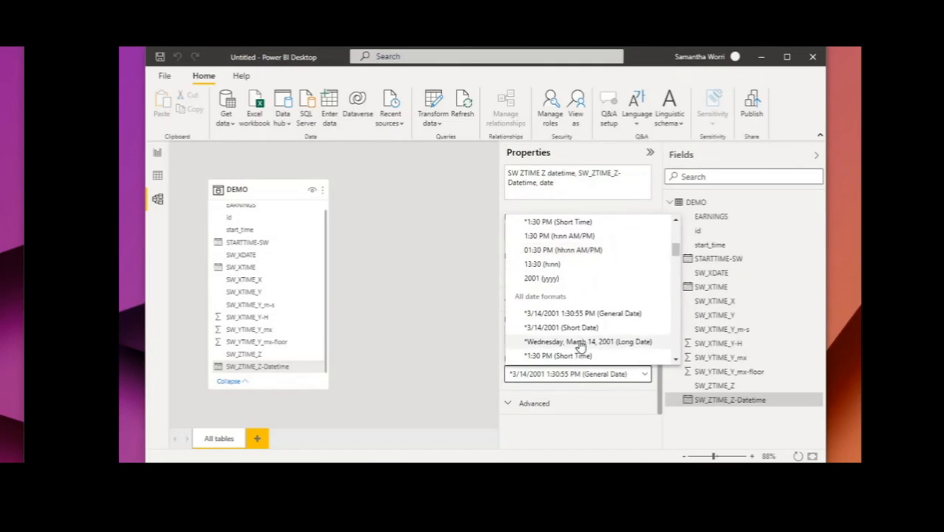
pyautogui.scroll(-1, 580, 346)
pyautogui.scroll(-2, 591, 334)
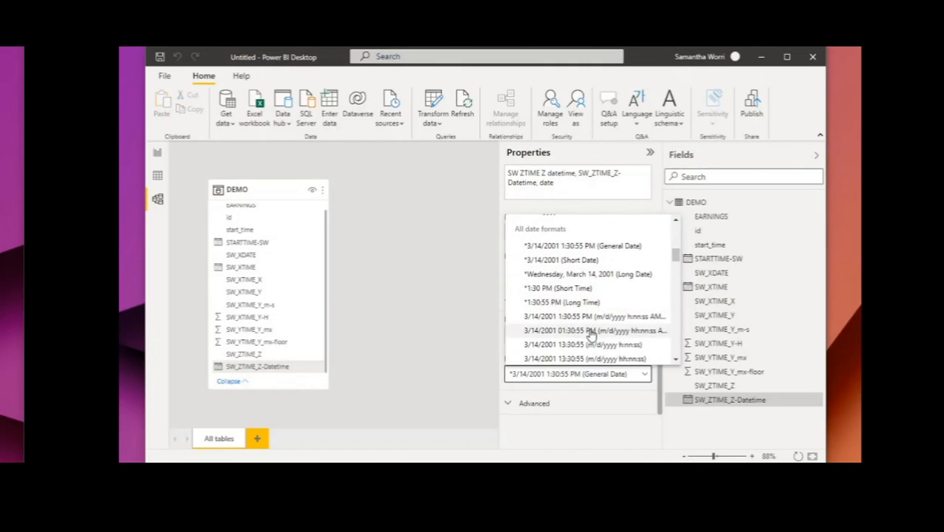
pyautogui.scroll(-3, 555, 306)
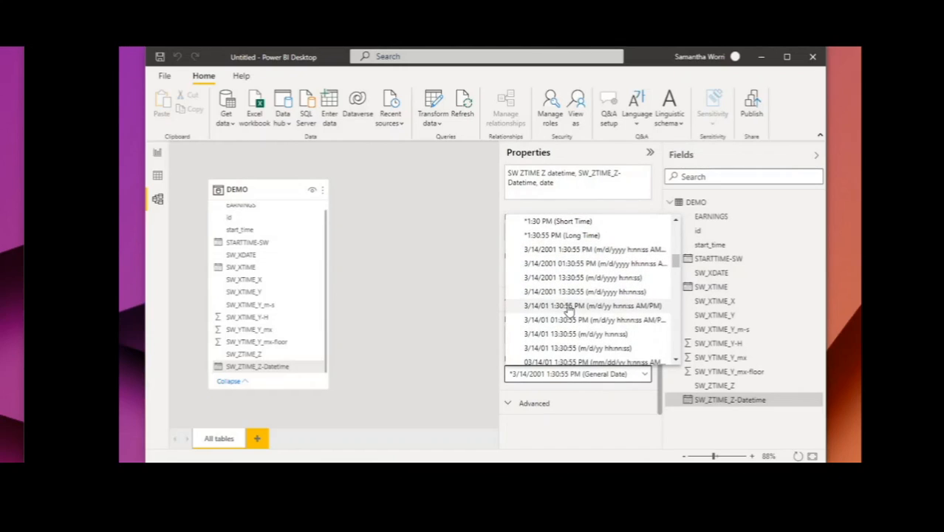
pyautogui.scroll(-1, 567, 310)
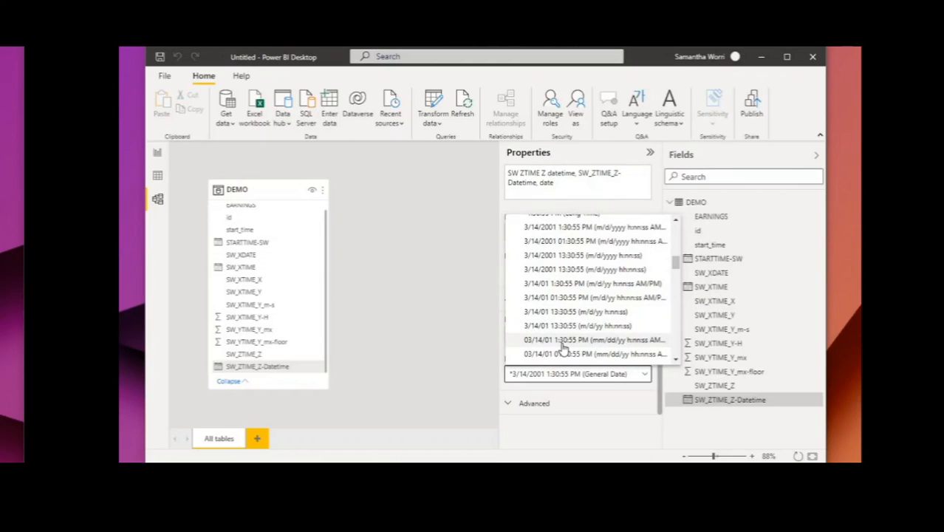
pyautogui.scroll(-2, 563, 348)
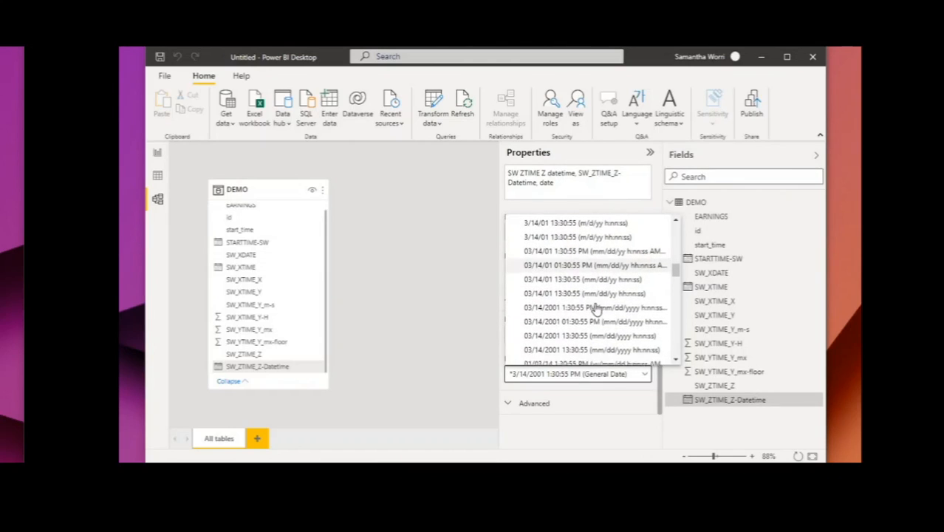
pyautogui.scroll(-1, 595, 303)
pyautogui.scroll(-3, 597, 301)
pyautogui.scroll(1, 597, 302)
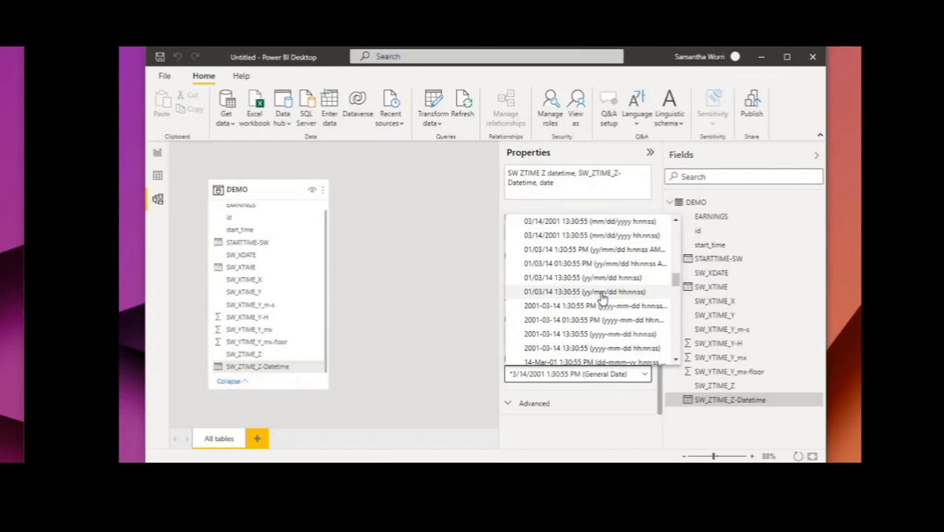
pyautogui.scroll(-5, 602, 297)
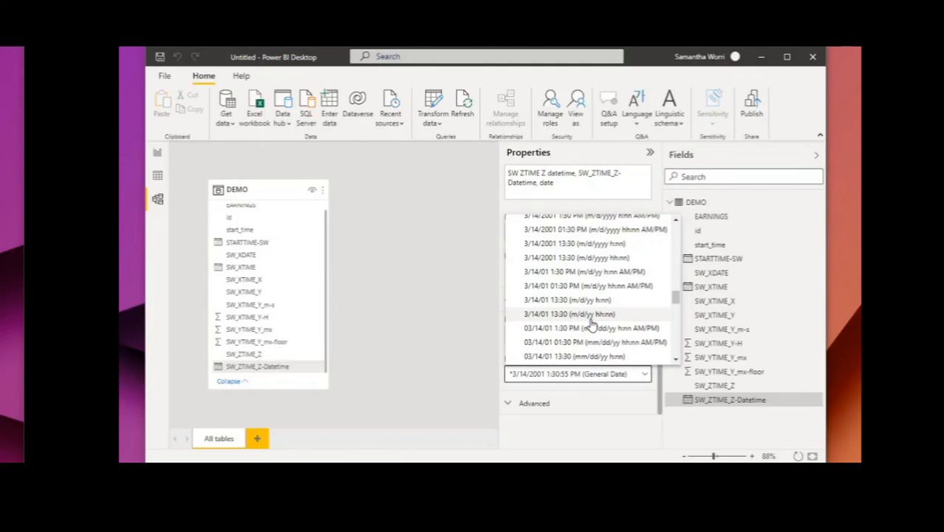
pyautogui.click(586, 273)
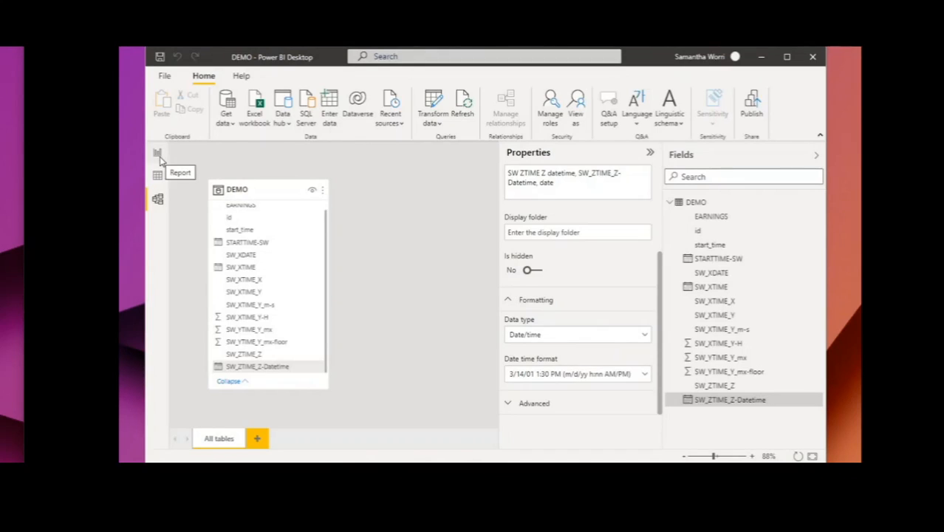
# - Add a line chart to report Page 1 and move it slightly away from the page corner
pyautogui.click(158, 154)
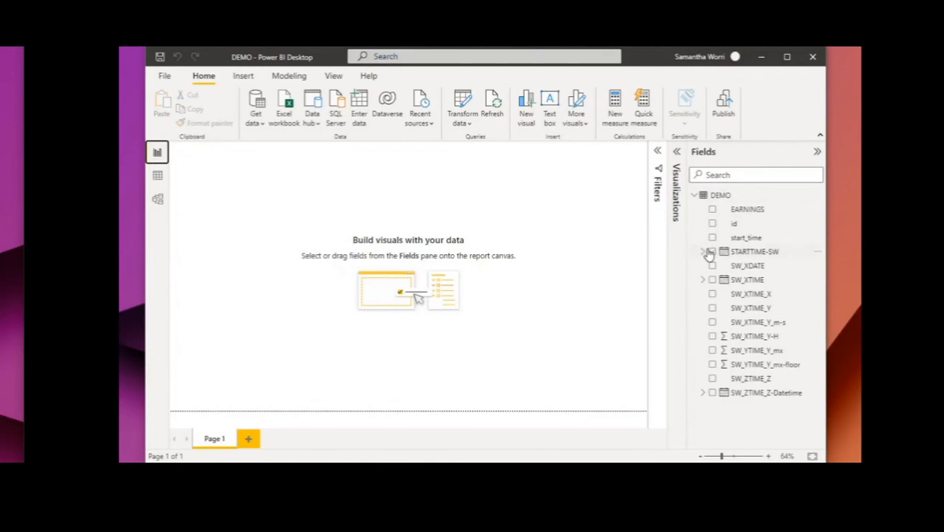
pyautogui.click(678, 153)
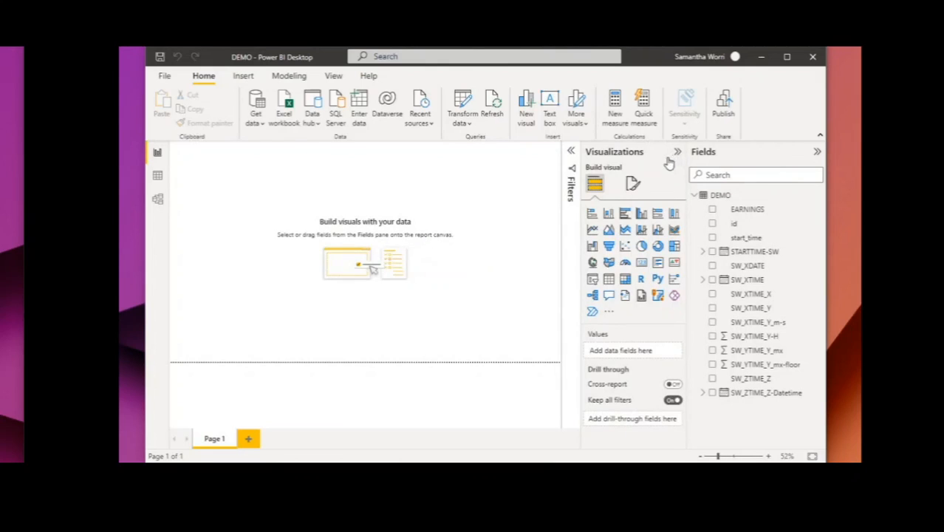
pyautogui.click(592, 231)
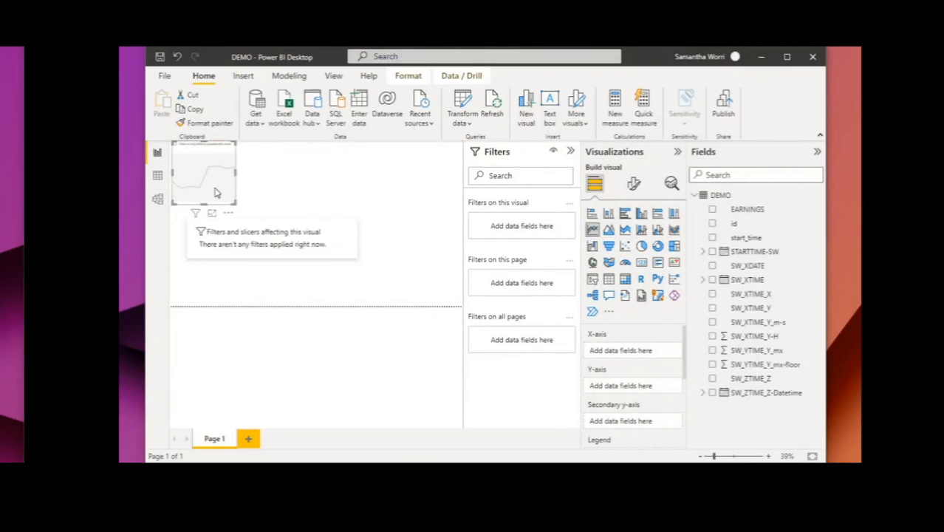
pyautogui.click(223, 213)
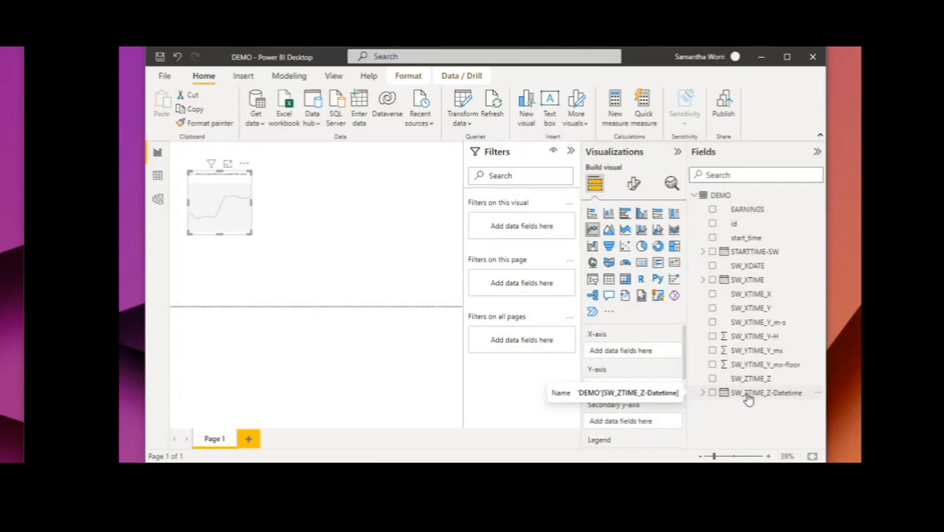
# - Assign SW_ZTIME_Z-Datetime to the line chart's X-axis and EARNINGS to its Y-axis, and collapse the Filters pane
pyautogui.moveTo(749, 399); pyautogui.dragTo(627, 353)
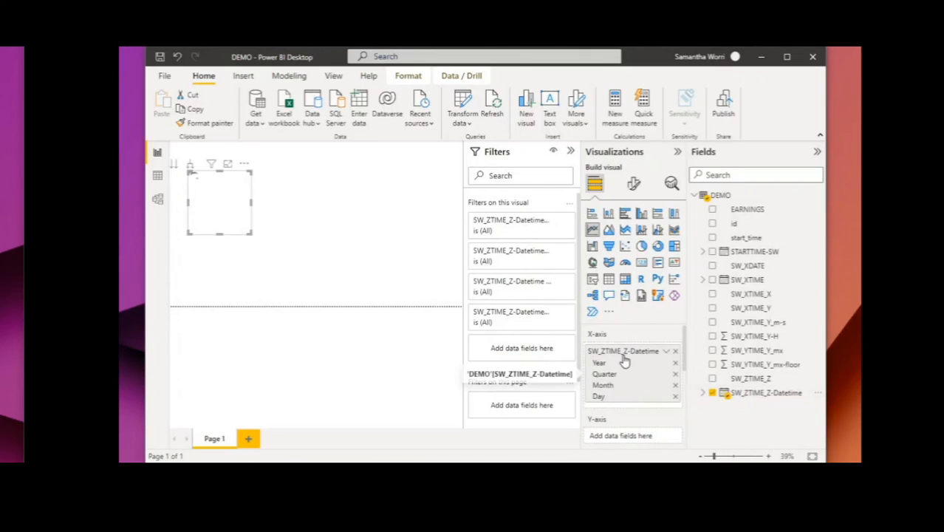
pyautogui.scroll(-2, 630, 360)
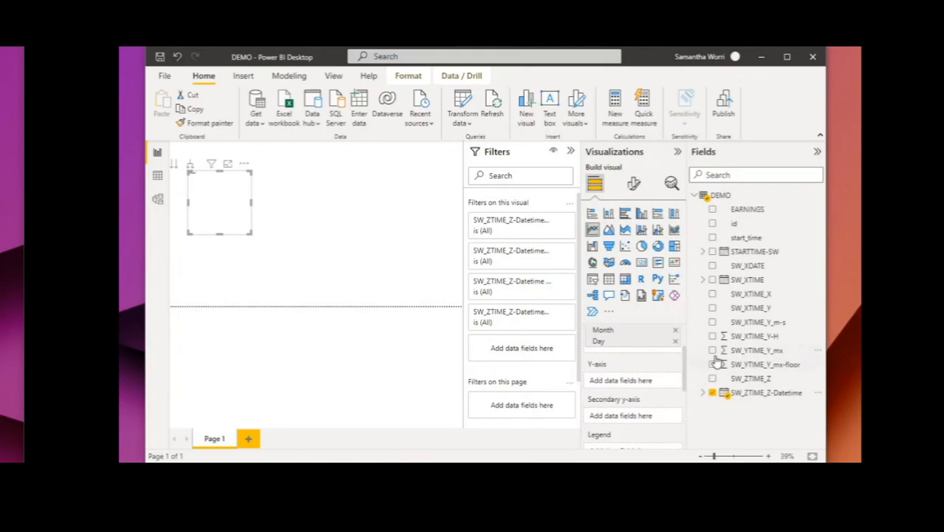
pyautogui.moveTo(753, 213); pyautogui.dragTo(625, 386)
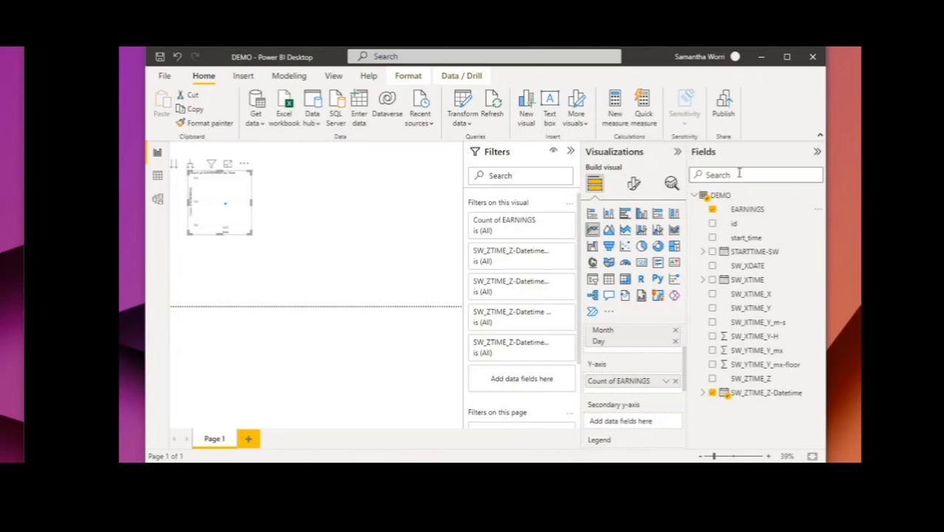
pyautogui.click(572, 151)
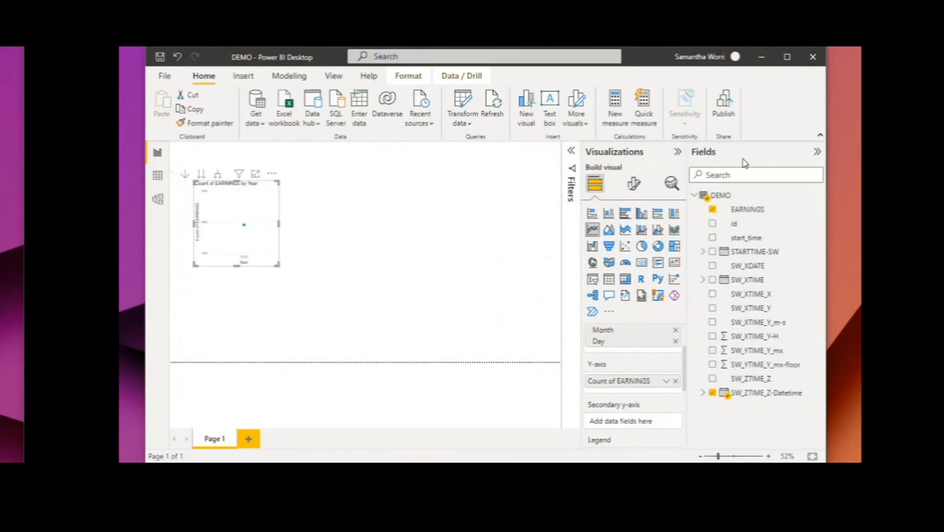
# - Remove Year, Quarter and Month from the X-axis date hierarchy, keeping only Day, and enlarge the line chart to fill most of the page
pyautogui.click(818, 154)
pyautogui.scroll(3, 739, 361)
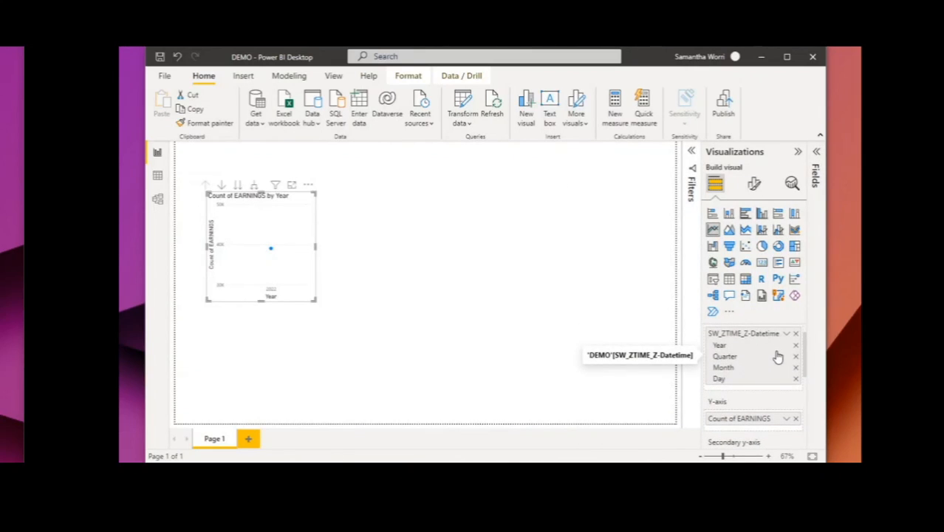
pyautogui.click(796, 345)
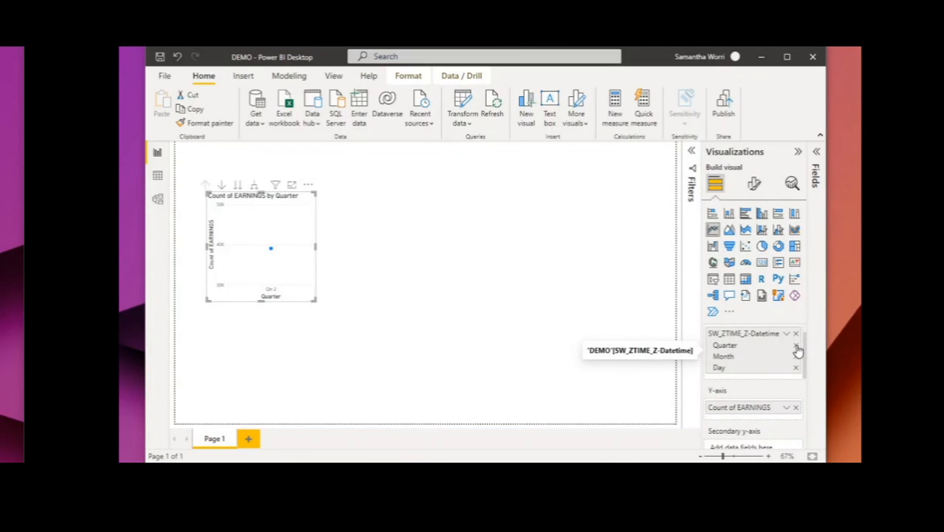
pyautogui.click(797, 348)
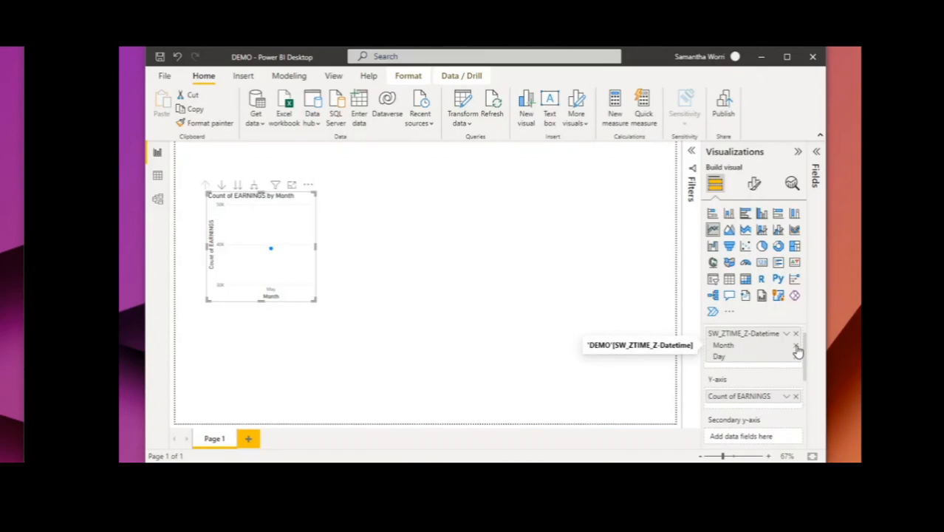
pyautogui.click(796, 347)
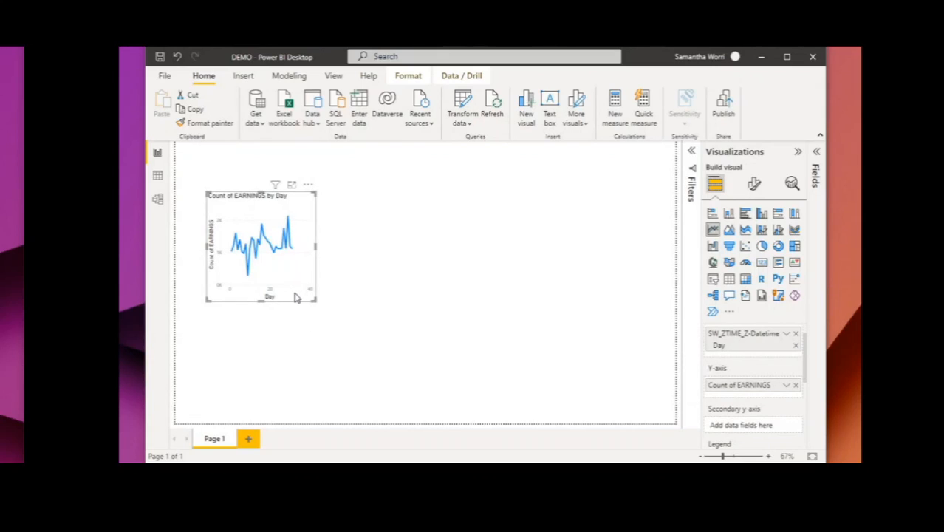
pyautogui.moveTo(290, 295); pyautogui.dragTo(642, 362)
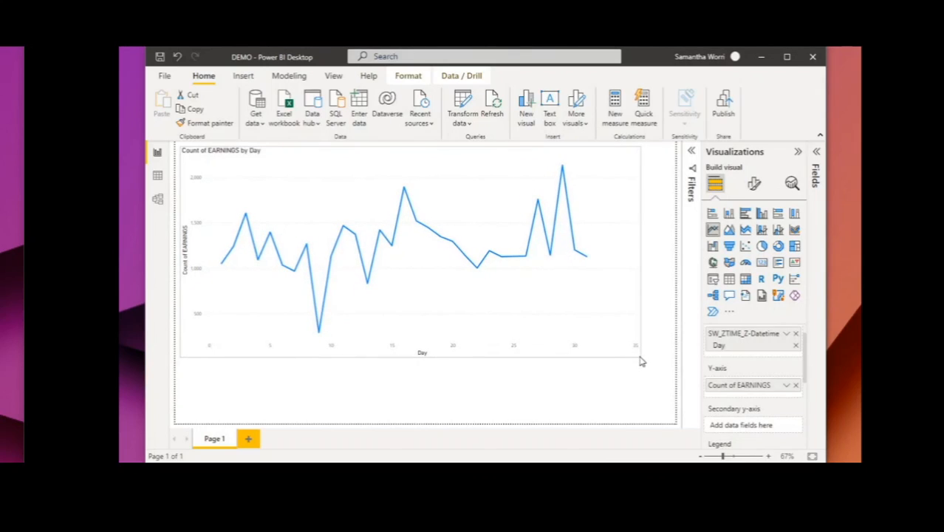
pyautogui.moveTo(641, 362); pyautogui.dragTo(642, 362)
# - Expand the DEMO table's field list and assign EARNINGS to the line chart's Legend
pyautogui.click(818, 155)
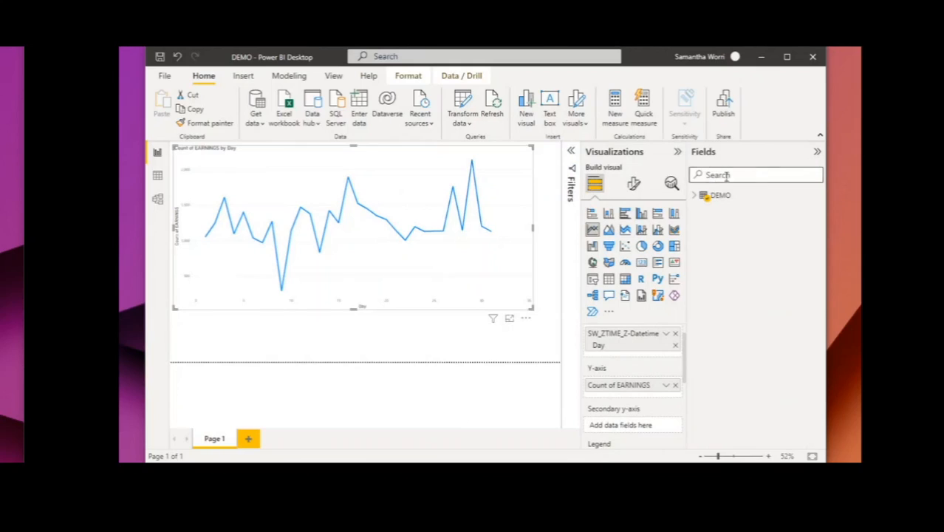
pyautogui.scroll(-2, 641, 385)
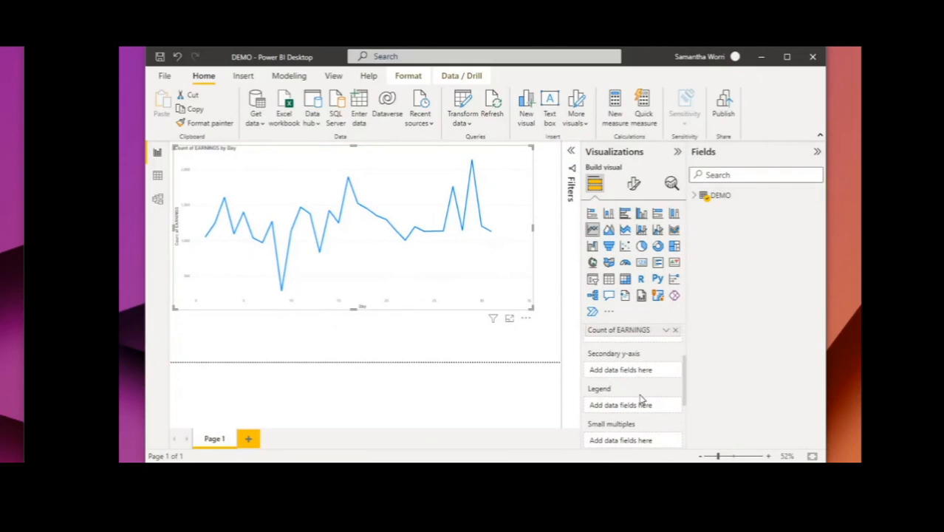
pyautogui.click(695, 196)
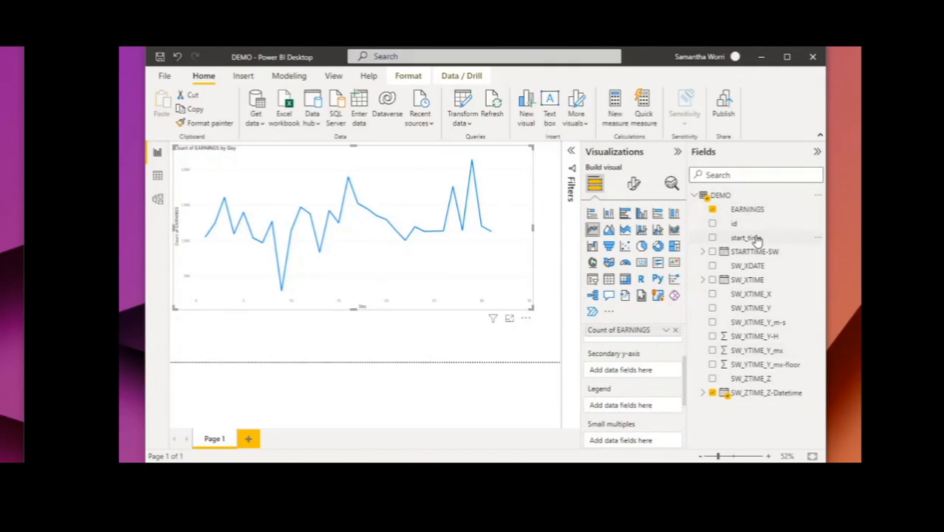
pyautogui.moveTo(750, 210); pyautogui.dragTo(628, 405)
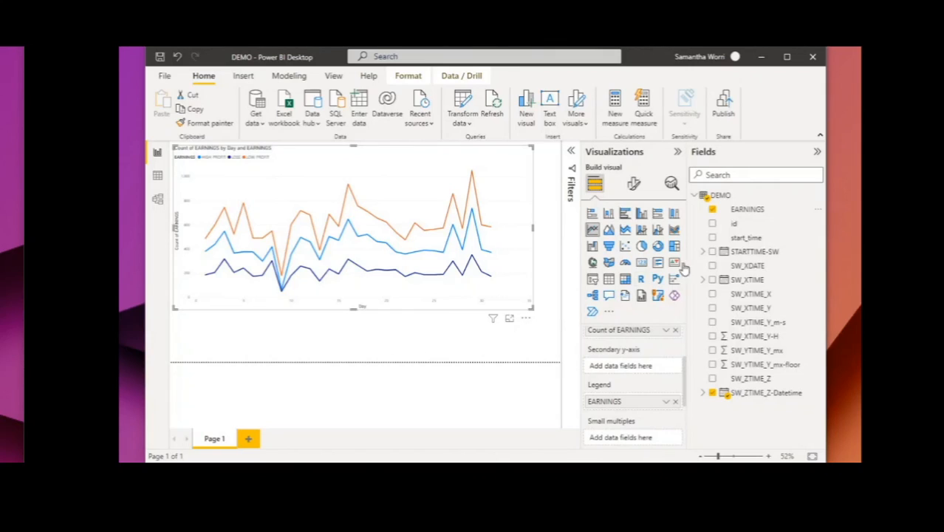
# - Collapse the Fields and Visualizations panes and inspect the chart's earnings values for day 3
pyautogui.click(817, 153)
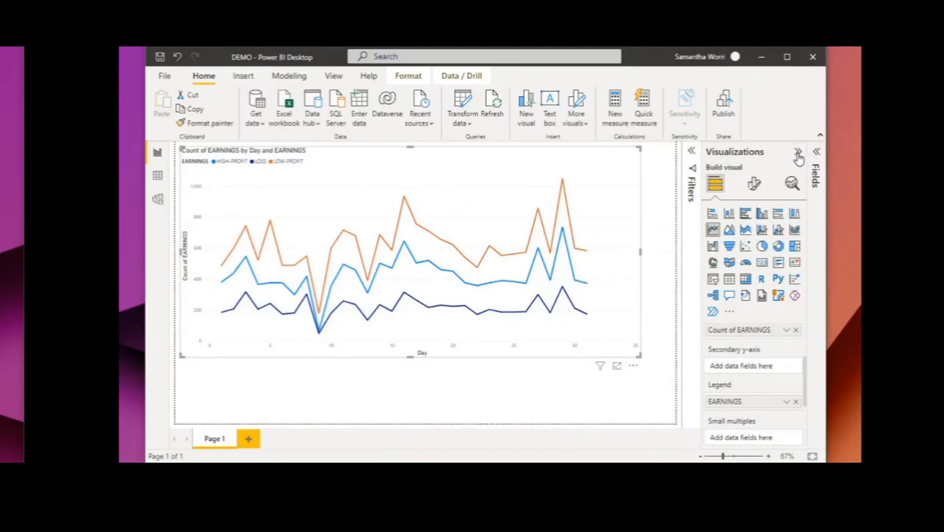
pyautogui.click(798, 153)
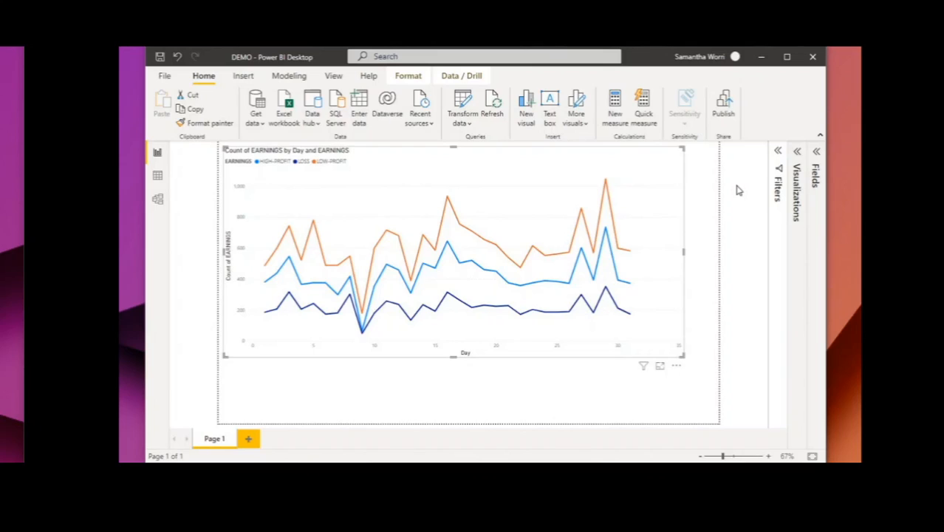
pyautogui.moveTo(295, 270)
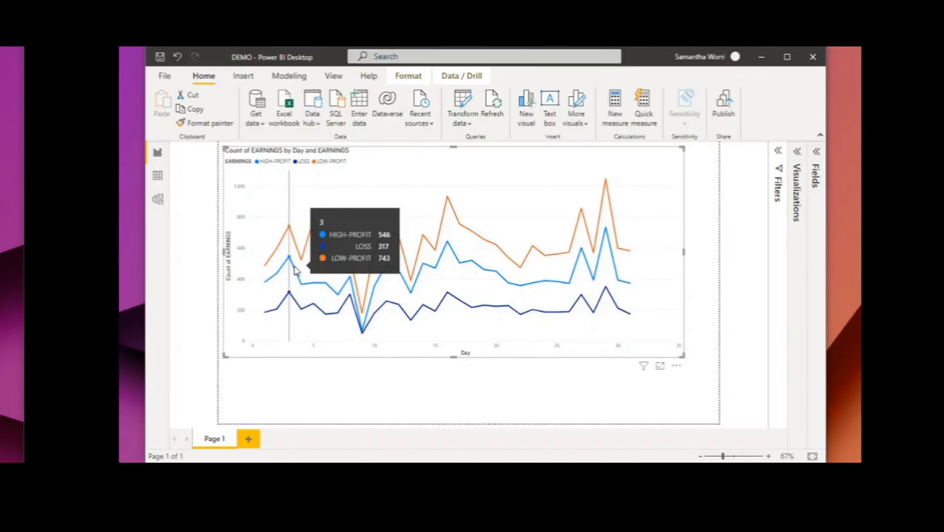